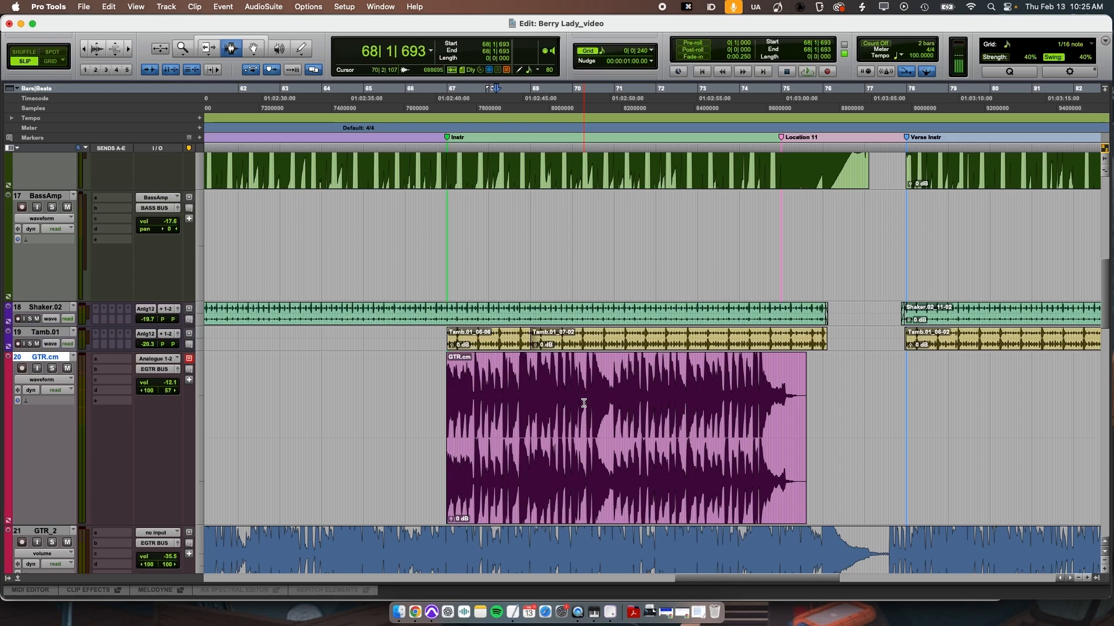
Set the GTR.cm track's timebase to Ticks
left_click(464, 378)
key("r")
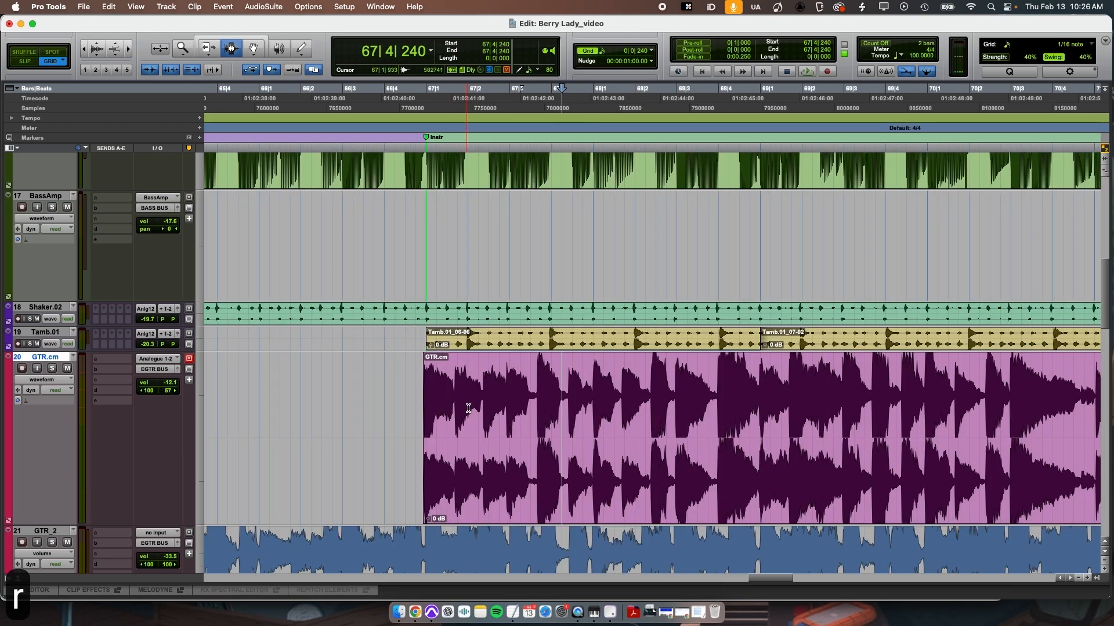
key("t")
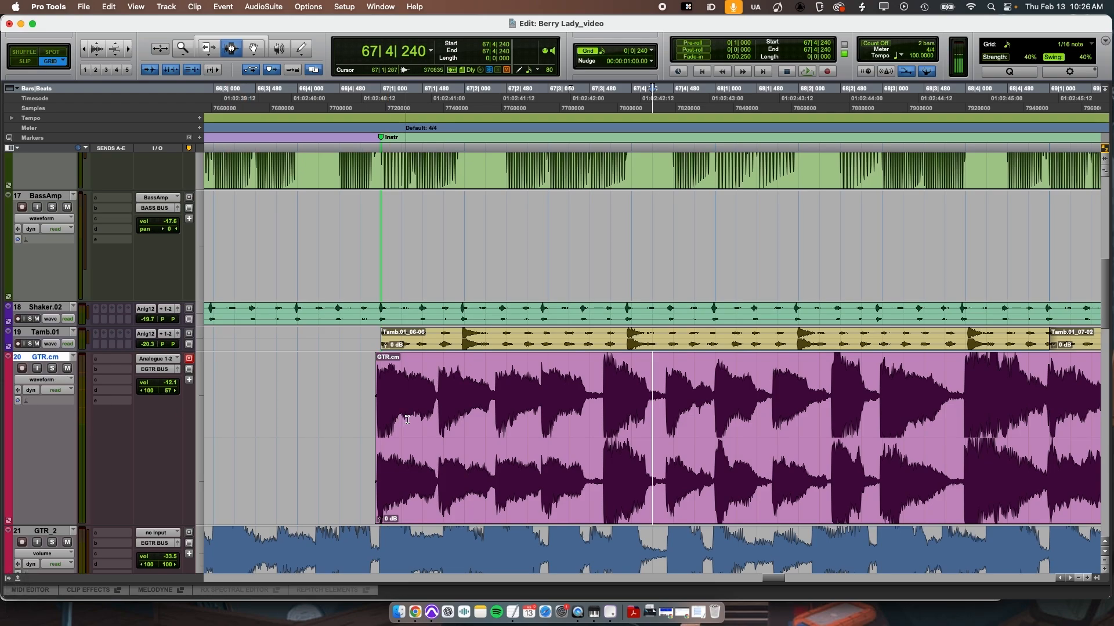
left_click(19, 403)
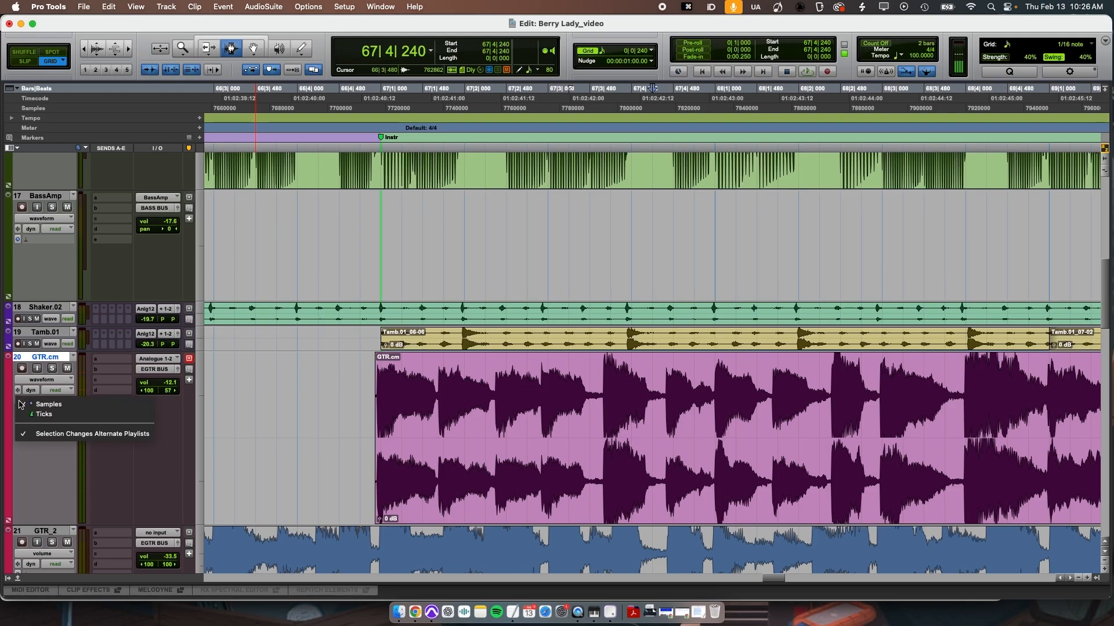
left_click(24, 416)
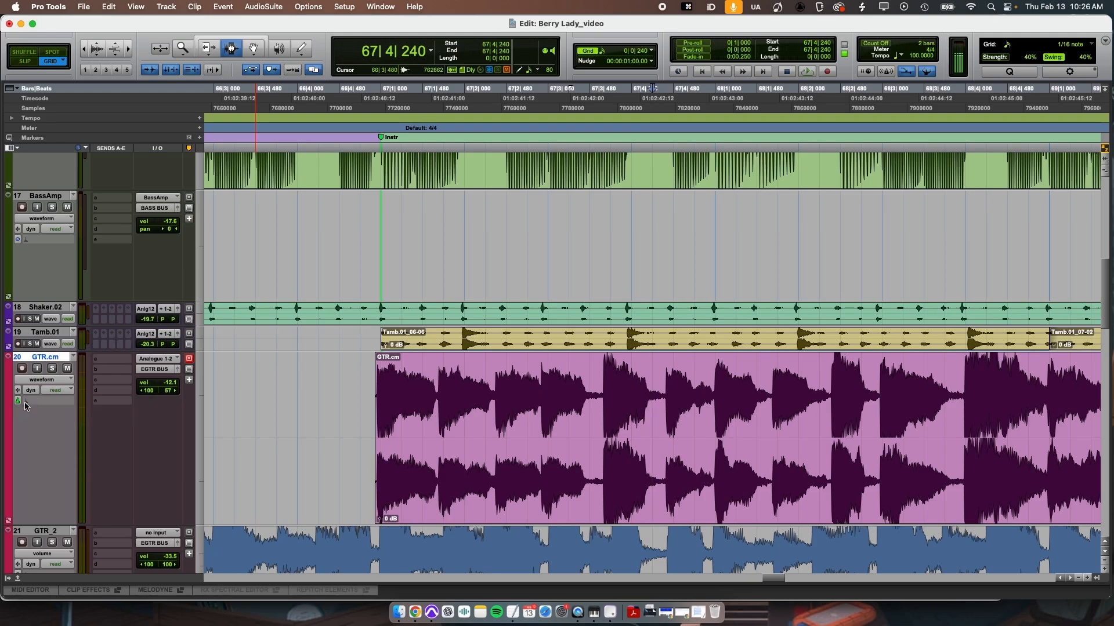
Enable elastiquePRO elastic audio on the GTR.cm track and switch the track to warp view
left_click(26, 406)
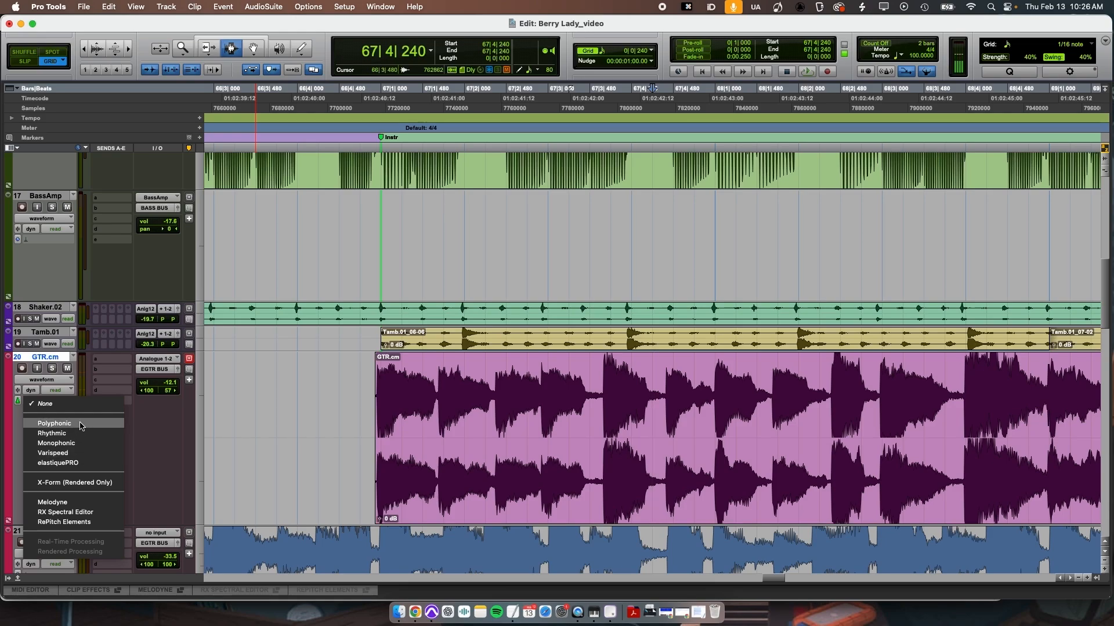
left_click(81, 462)
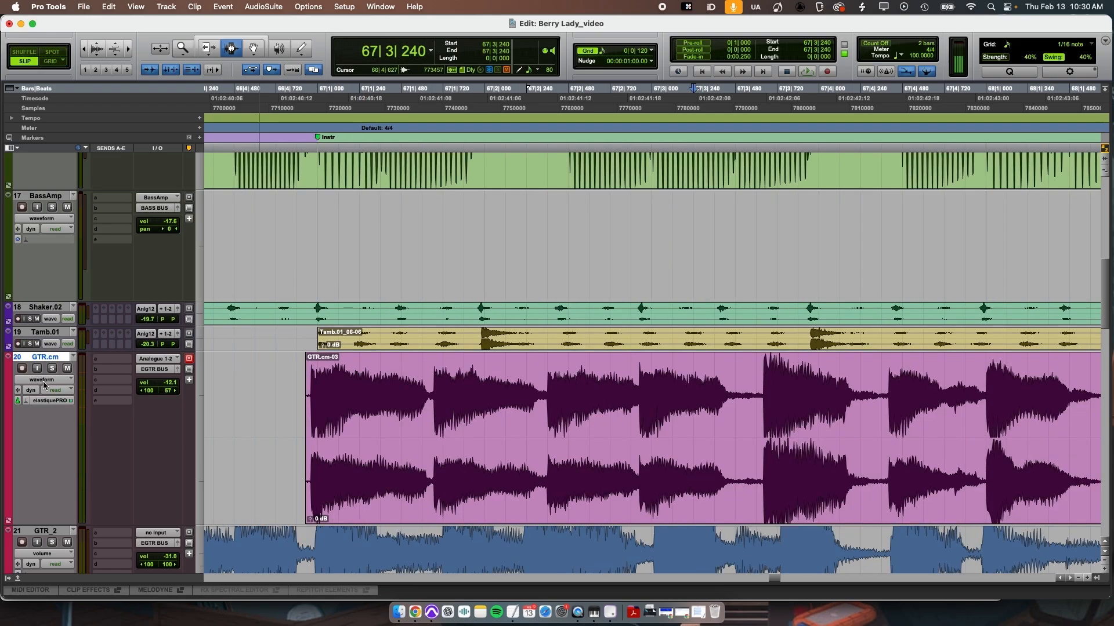
left_click(48, 381)
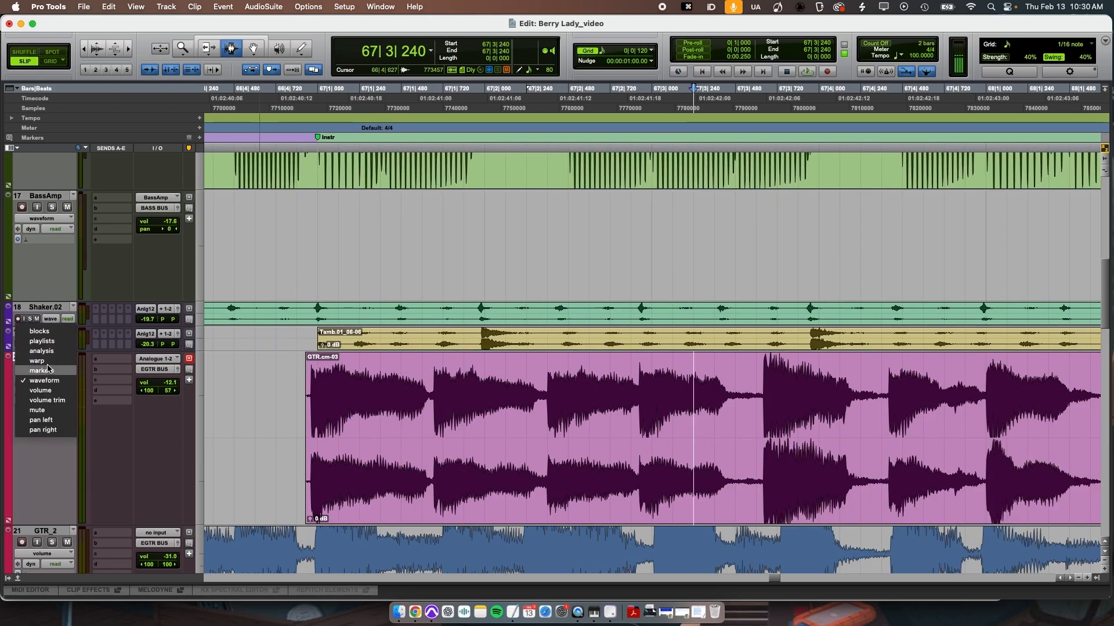
left_click(38, 361)
Try dragging the guitar note just before 67|3 slightly earlier with the Grabber tool, and undo the warp
left_click(563, 417)
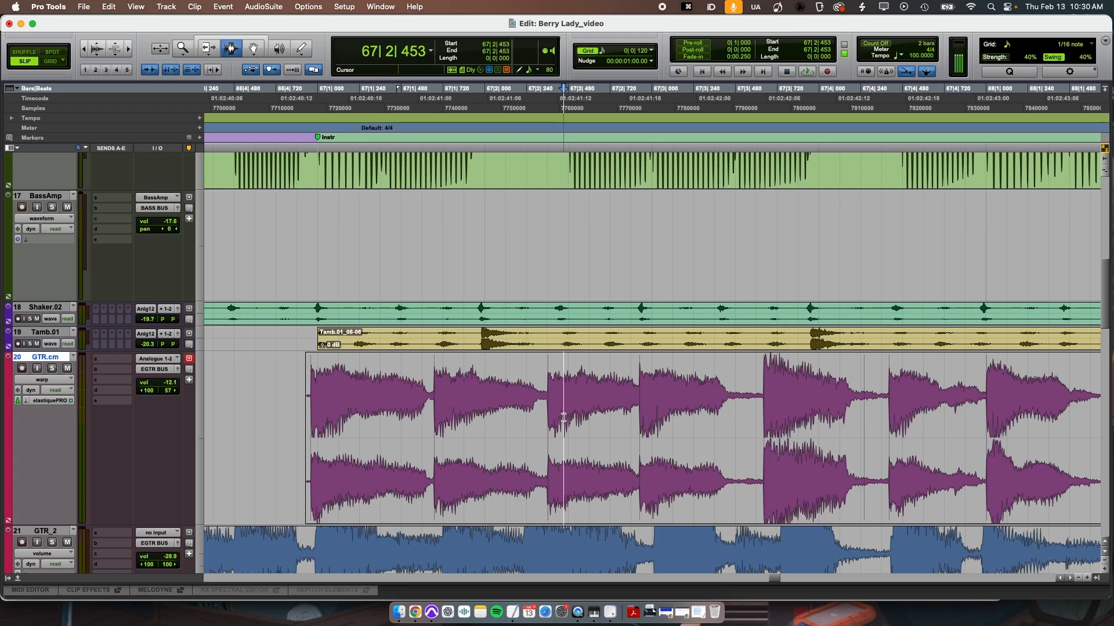
key("t")
key("r")
scroll(408, 383, "right", 3)
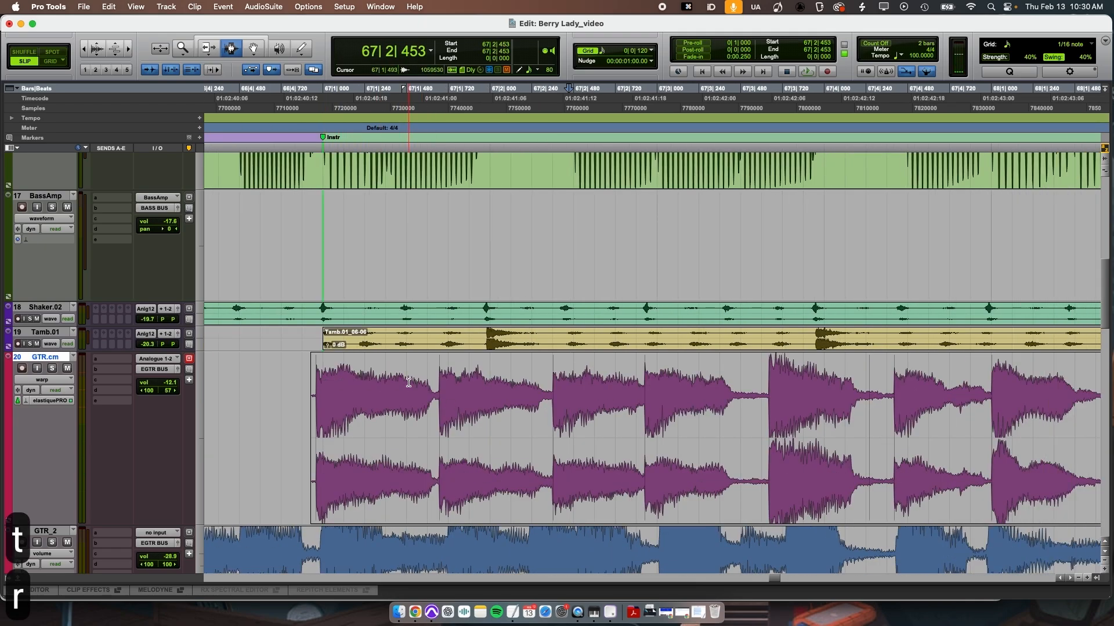
left_click(561, 377)
key("t")
key("t")
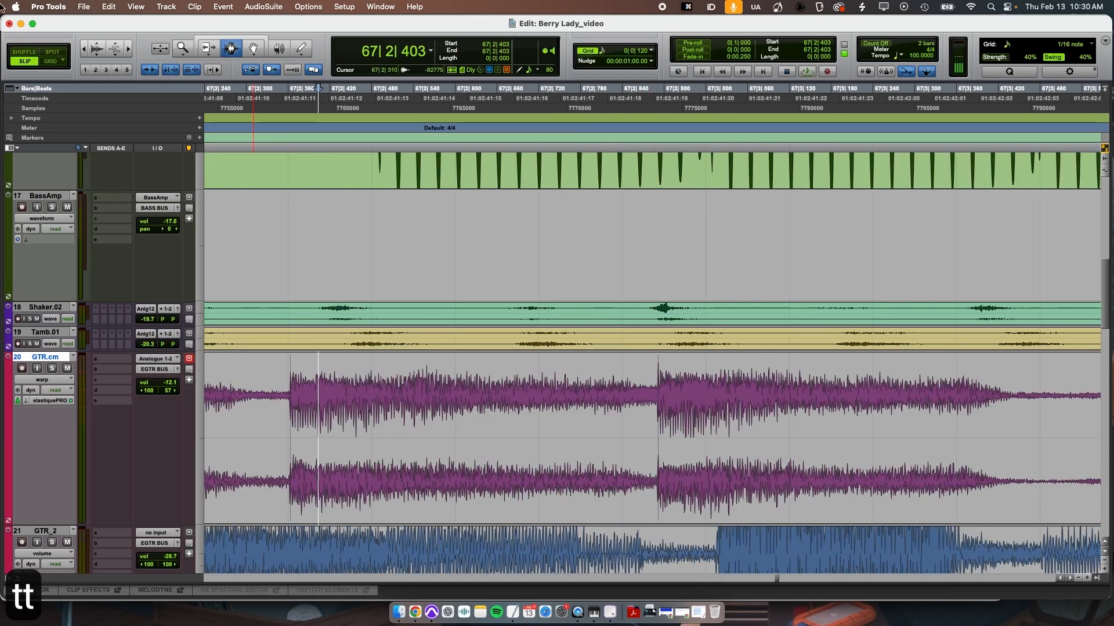
left_click(253, 55)
key("r")
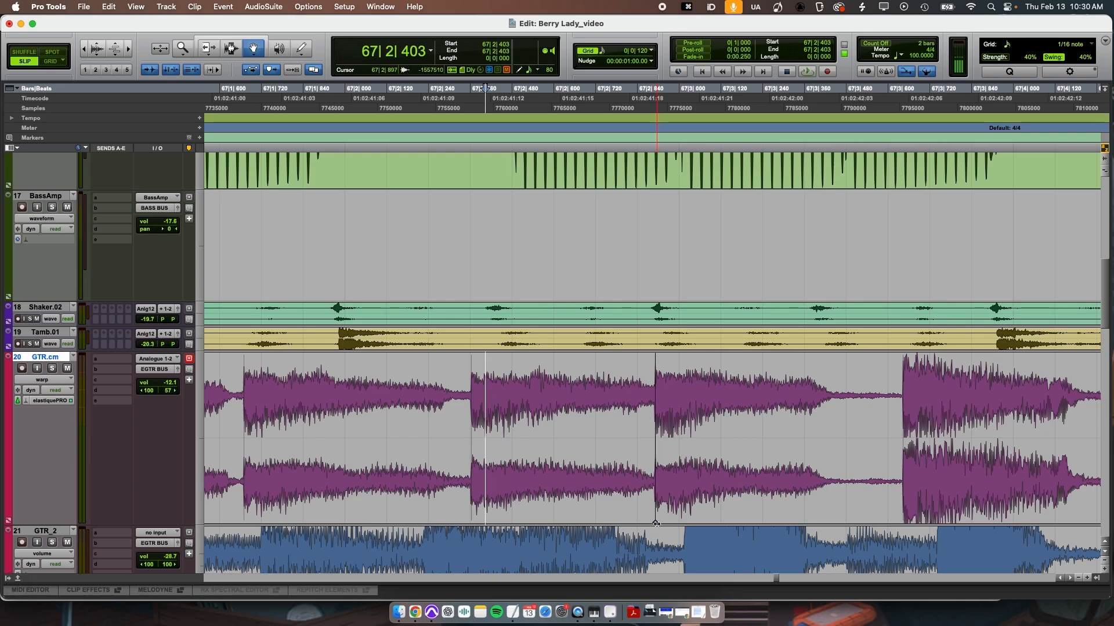
left_click_drag(655, 478, 645, 480)
key("super+z")
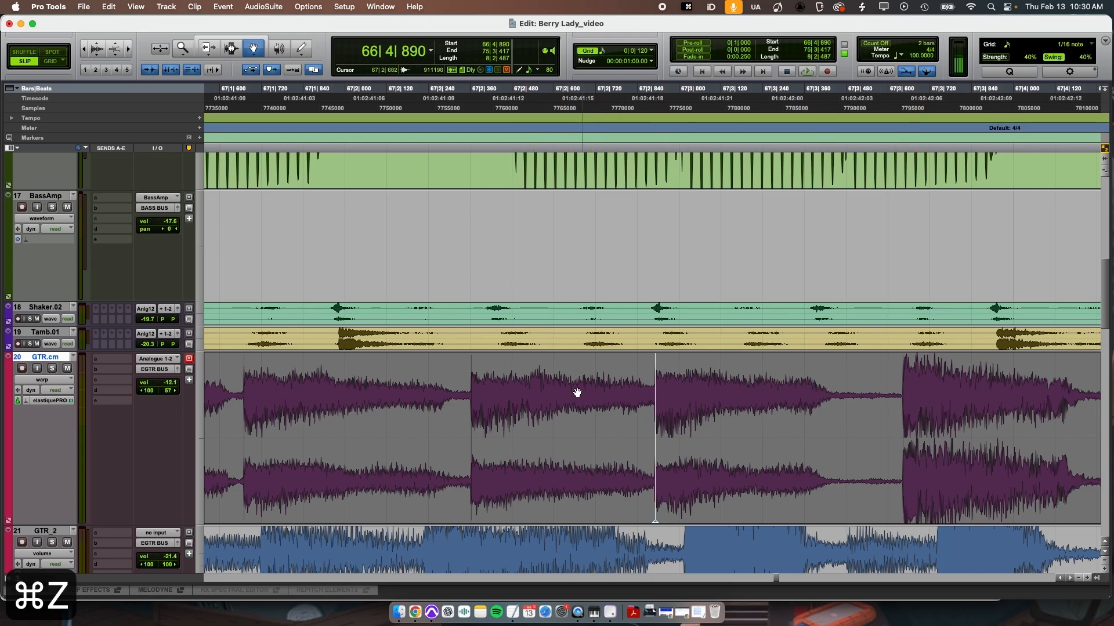
Add warp markers on the guitar notes surrounding the one just before 67|3, and try stretching that note later between them
key("super+3")
left_click(543, 419)
key("super+4")
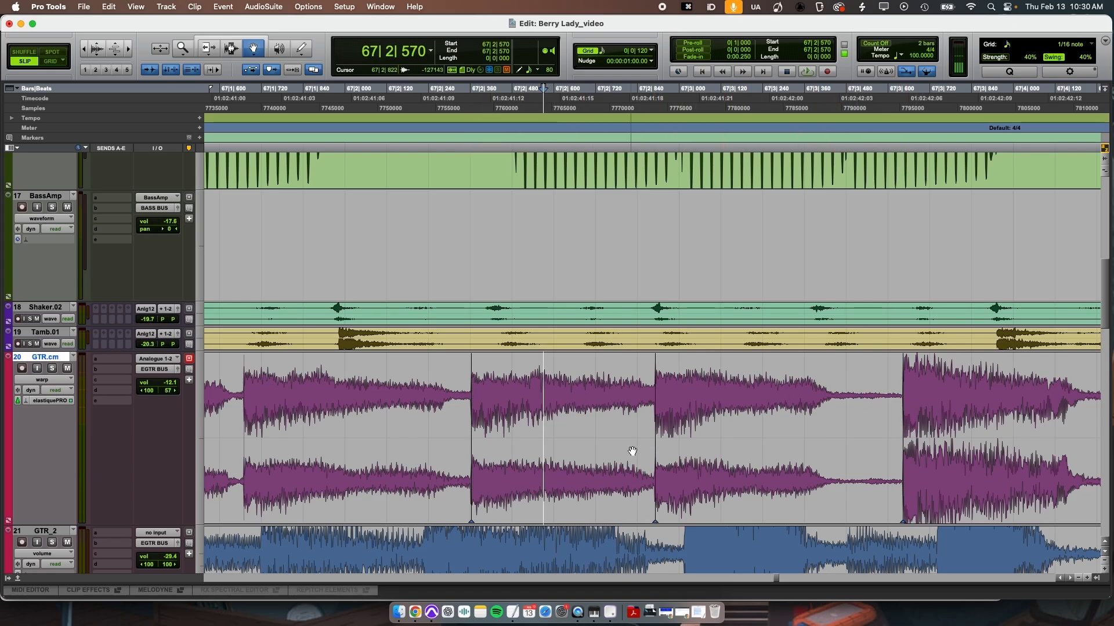
mouse_move(652, 458)
left_mouse_down()
mouse_move(701, 460)
mouse_move(671, 458)
left_mouse_up()
key("super+z")
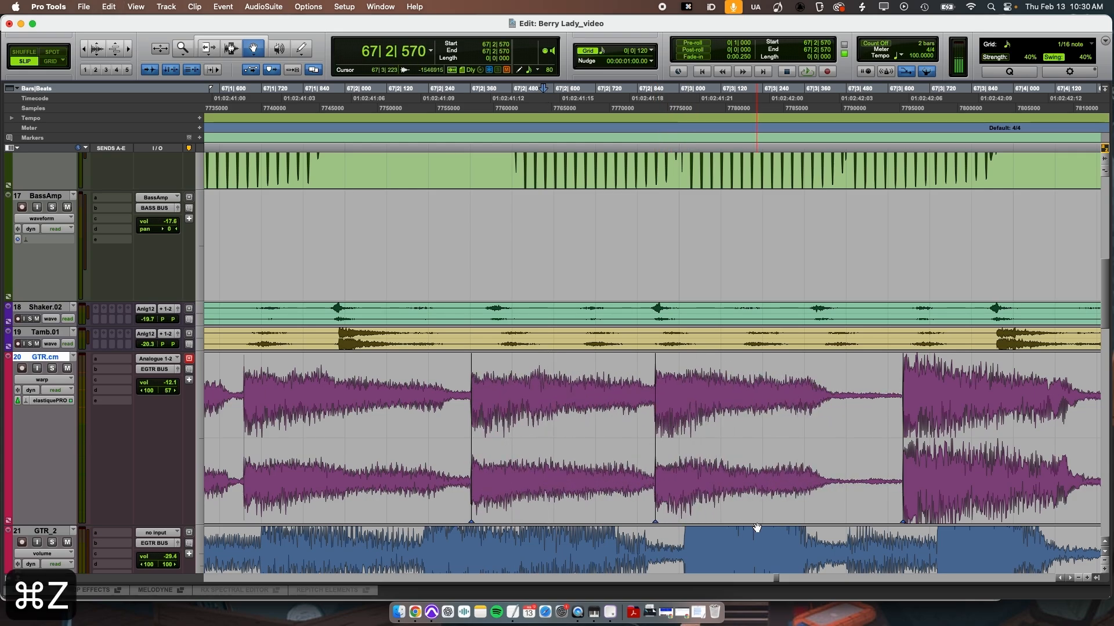
Add warp markers to the clip's first two guitar notes and stretch the first note onto the Instr marker at bar 67
scroll(577, 429, "left", 10)
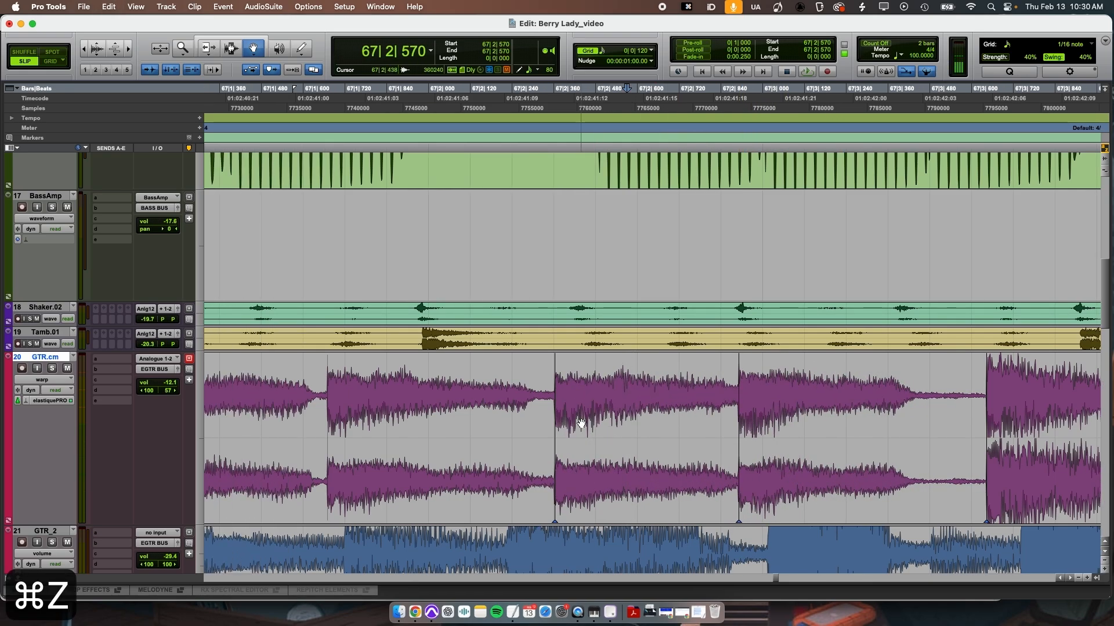
left_click(551, 451, "shift")
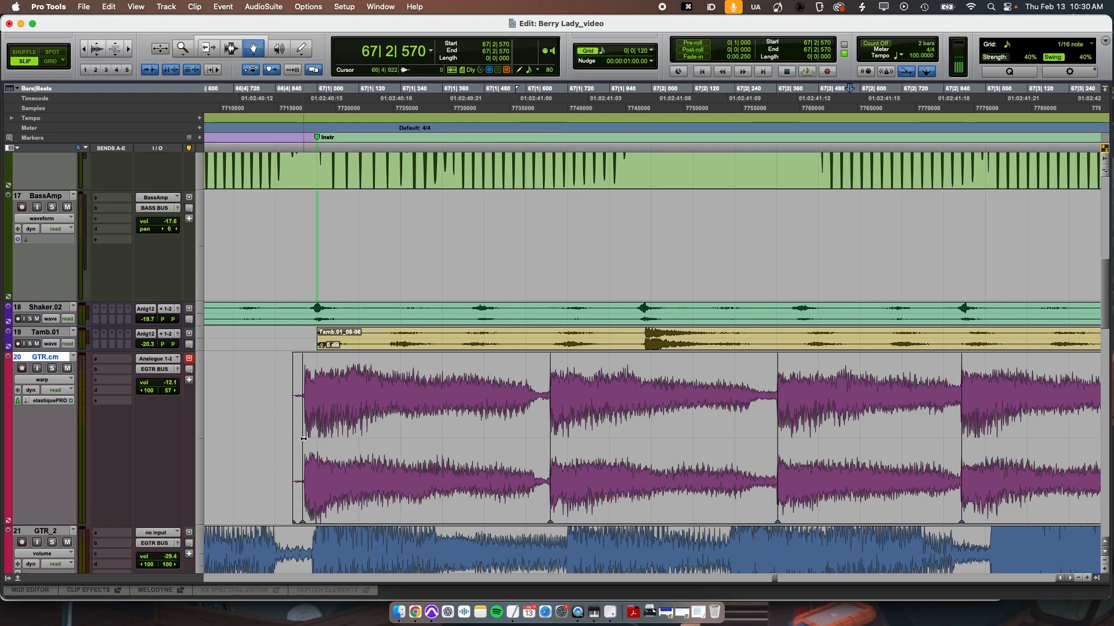
key("t")
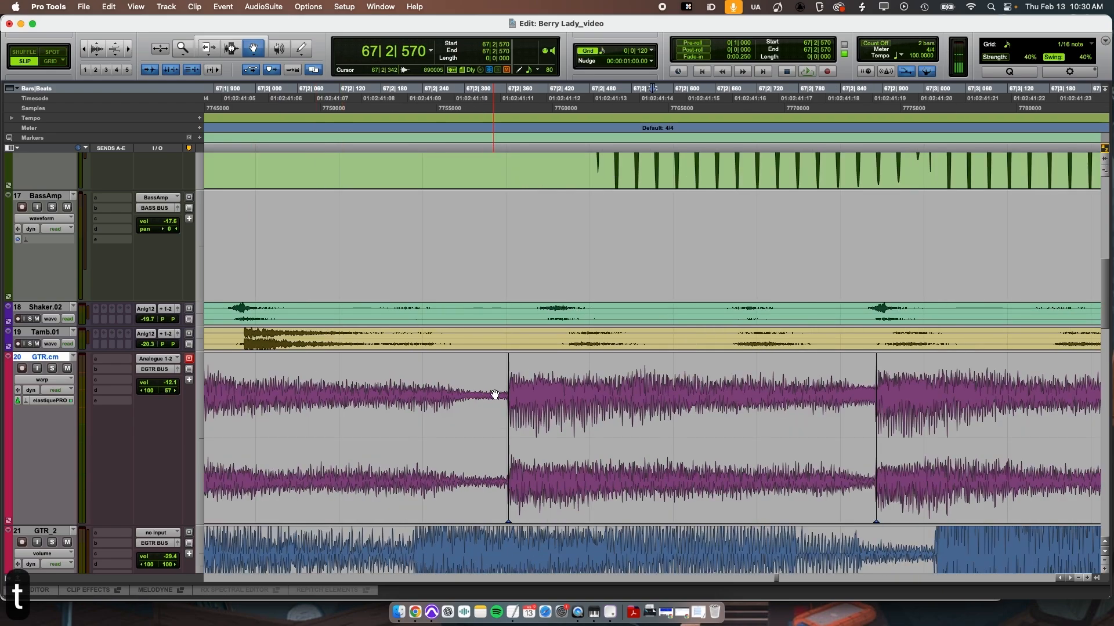
scroll(509, 405, "left", 10)
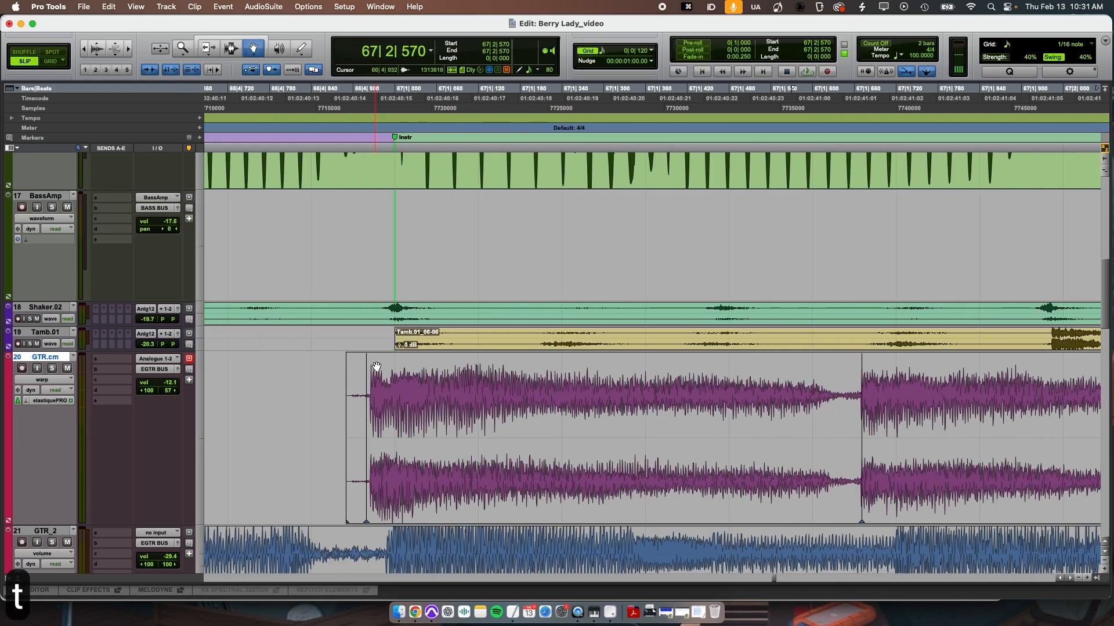
left_click_drag(367, 425, 395, 427)
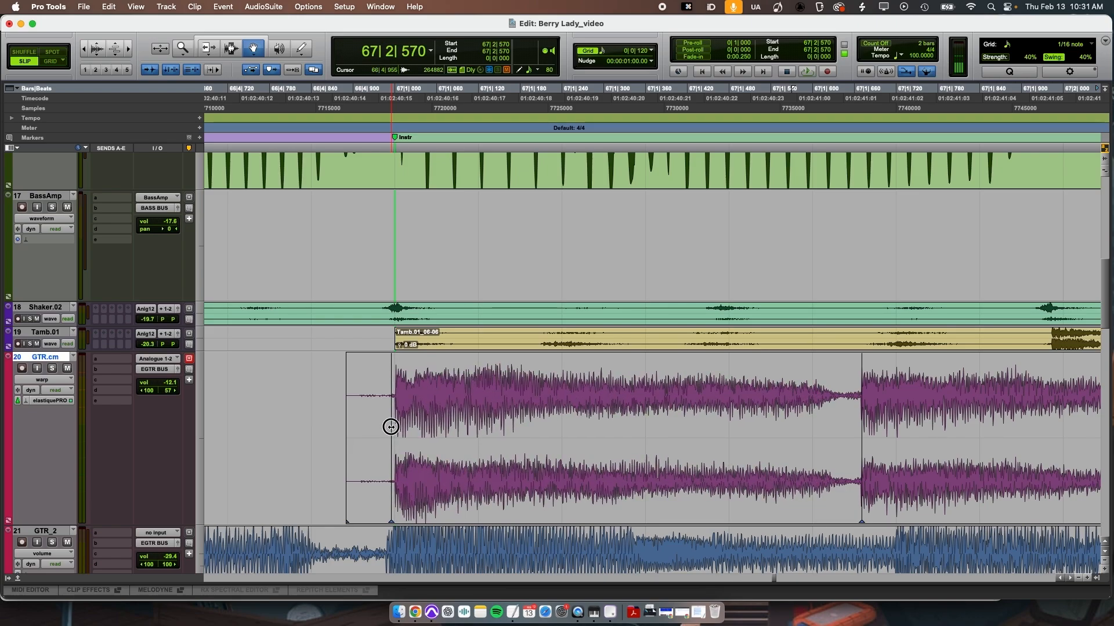
Try placing the first note's warp marker exactly on the bar 67 line, and drag it back to realign the transient
key("t")
key("t")
scroll(481, 438, "left", 15)
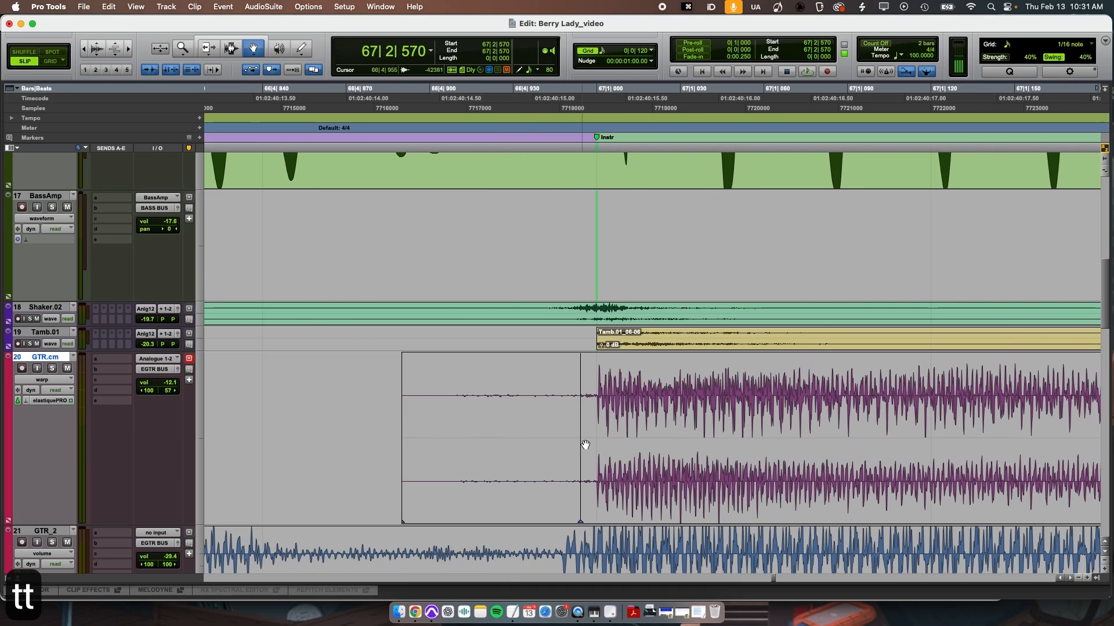
key("t")
scroll(584, 444, "left", 1)
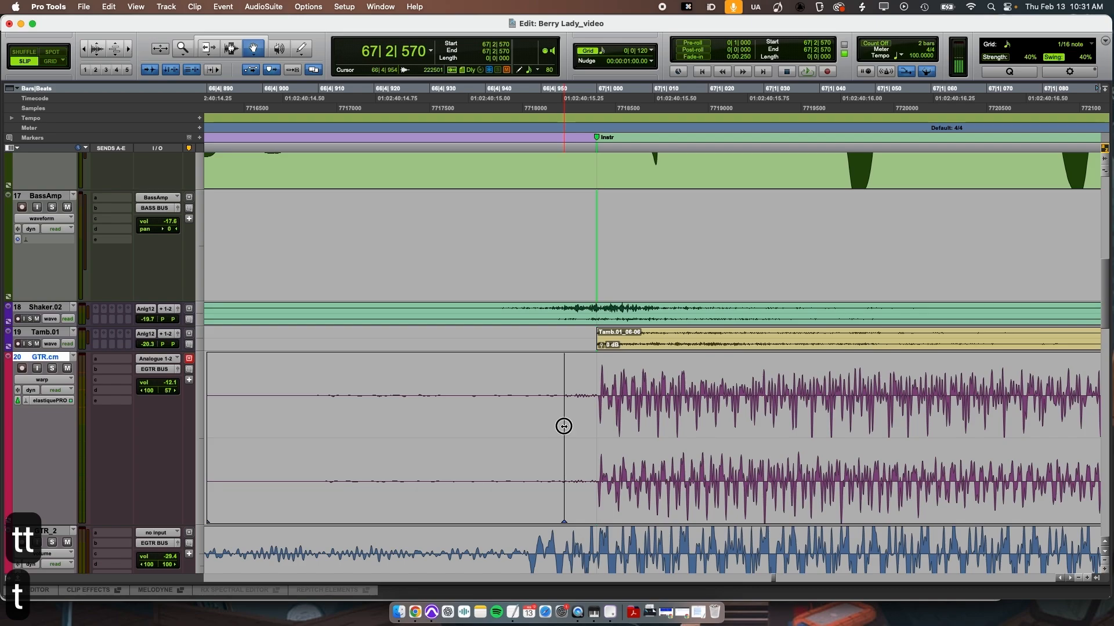
left_click_drag(562, 426, 597, 427)
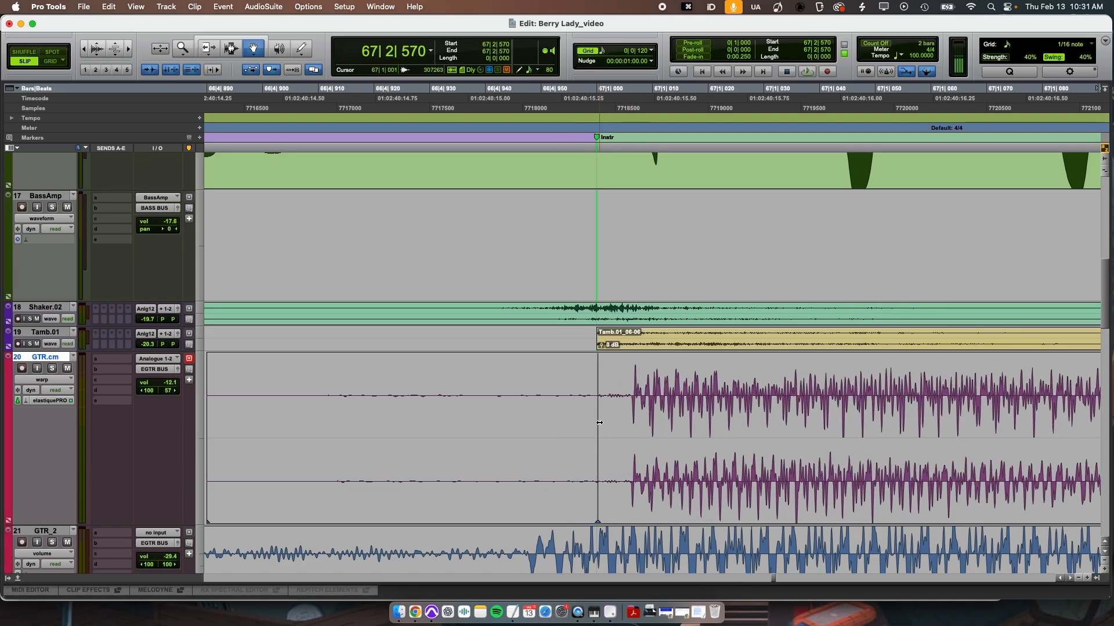
left_click_drag(600, 423, 562, 422)
Examine closely how the second guitar note's warp marker sits against its transient in bar 67
key("r")
key("r")
key("r")
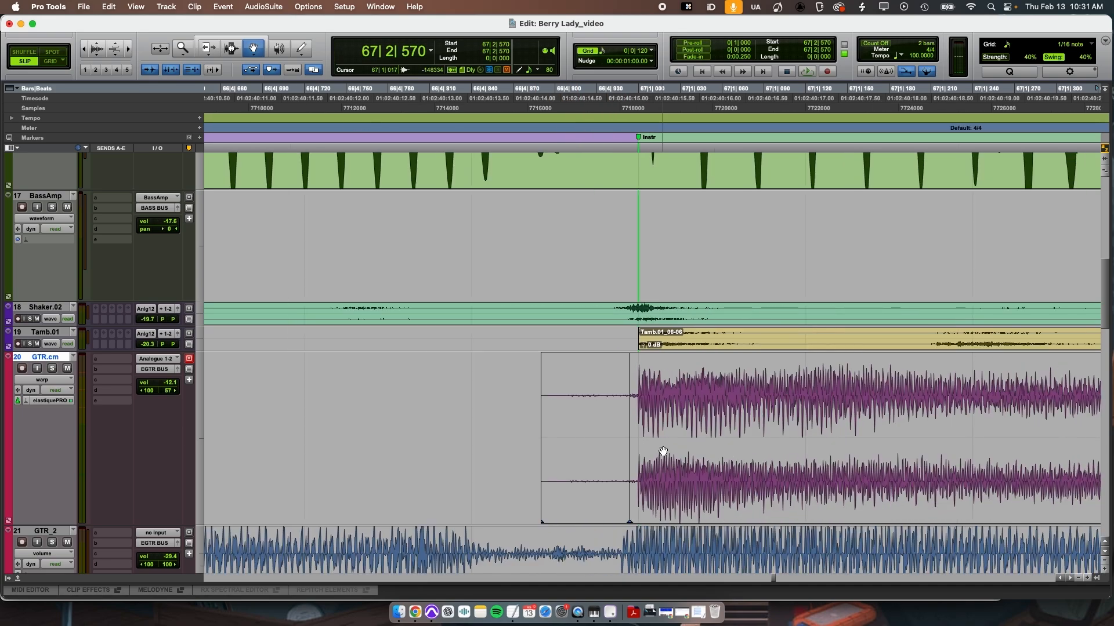
scroll(662, 451, "right", 10)
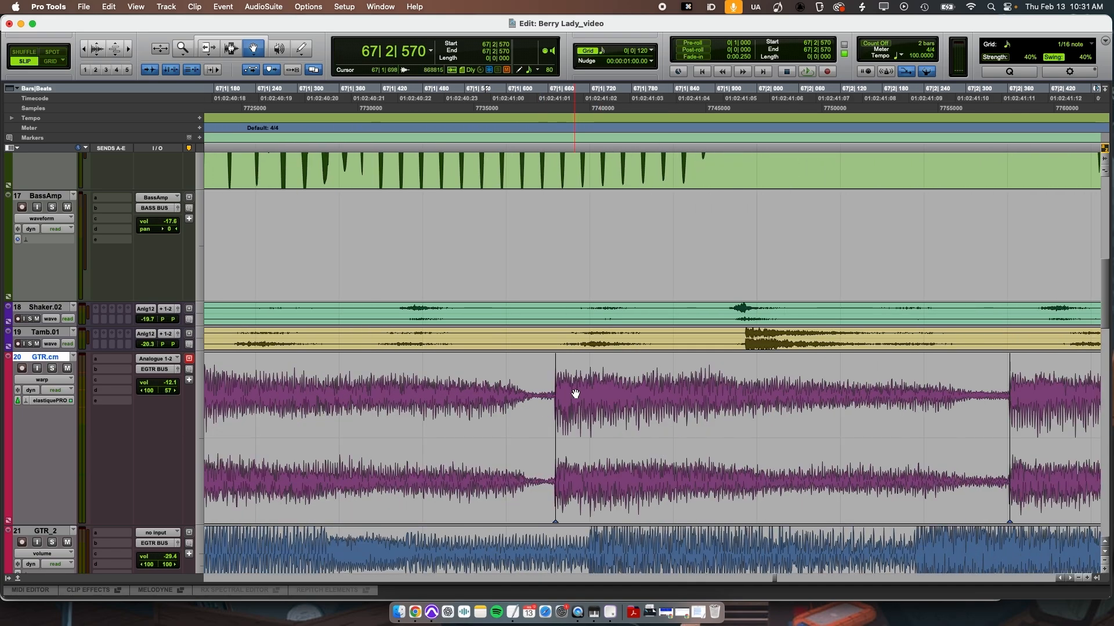
key("super+3")
key("t")
key("t")
key("super+4")
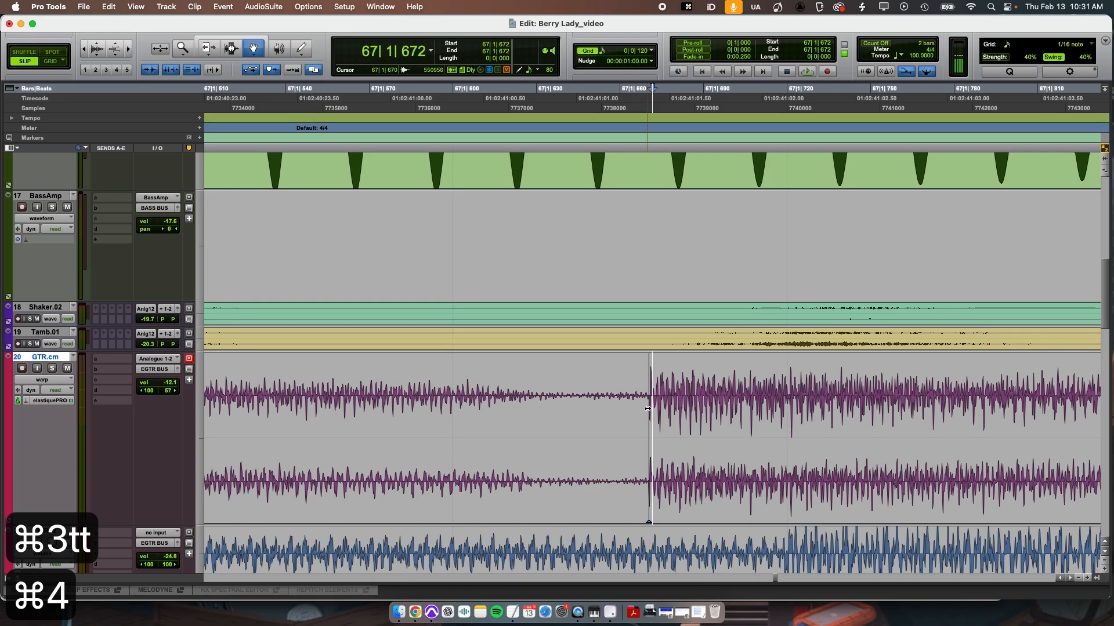
key("r")
key("r")
key("r")
key("r")
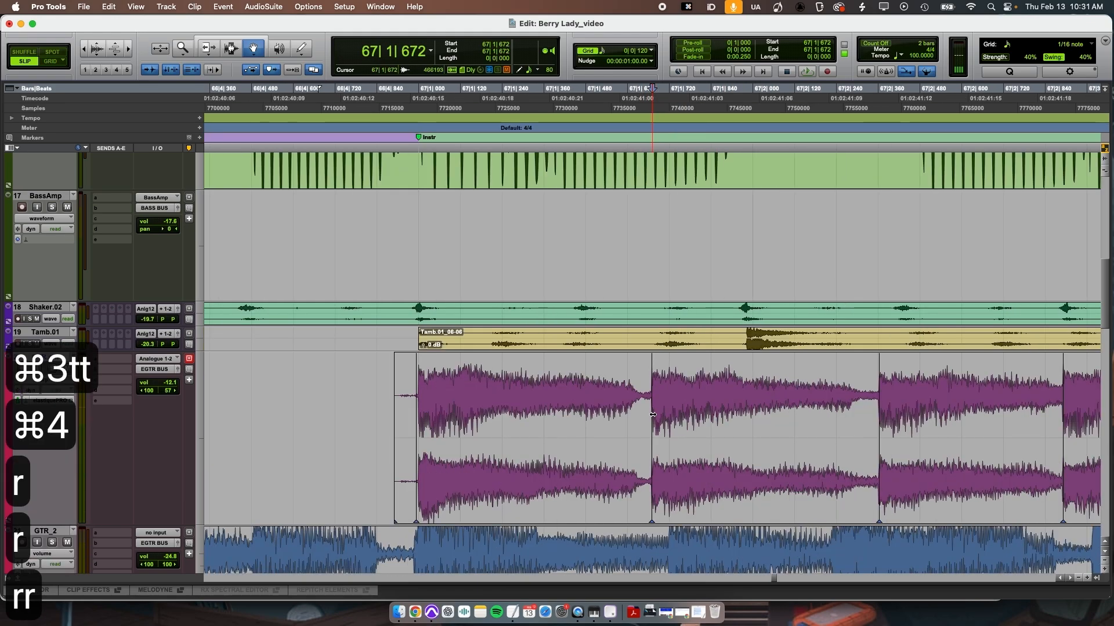
Play the song from 66|4|710 to check the timing of the first guitar notes
key("super+3")
key("space")
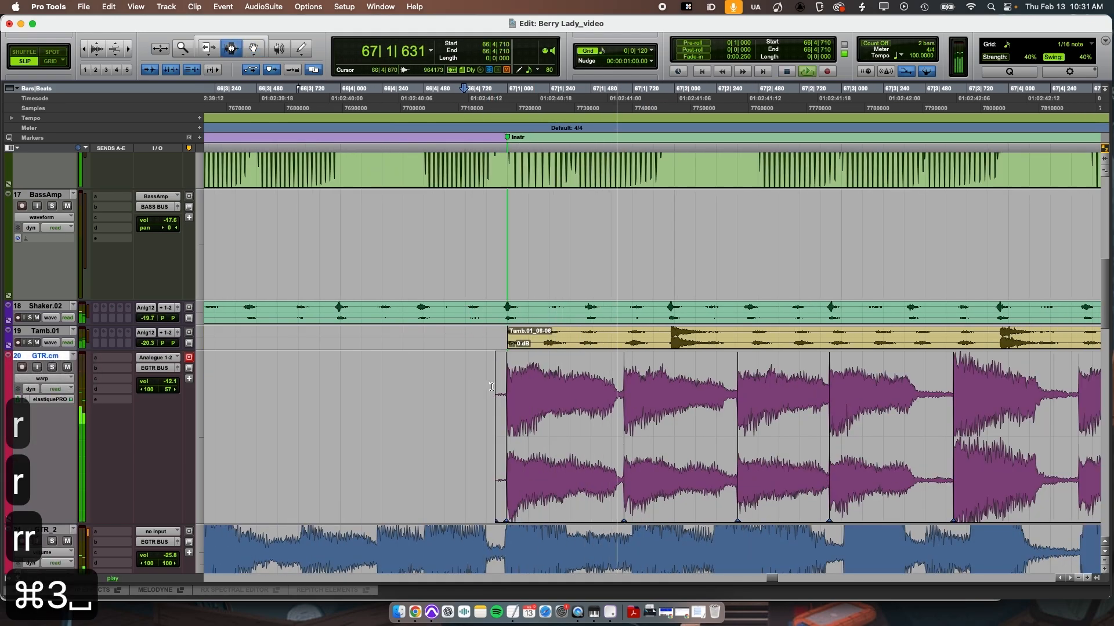
key("space")
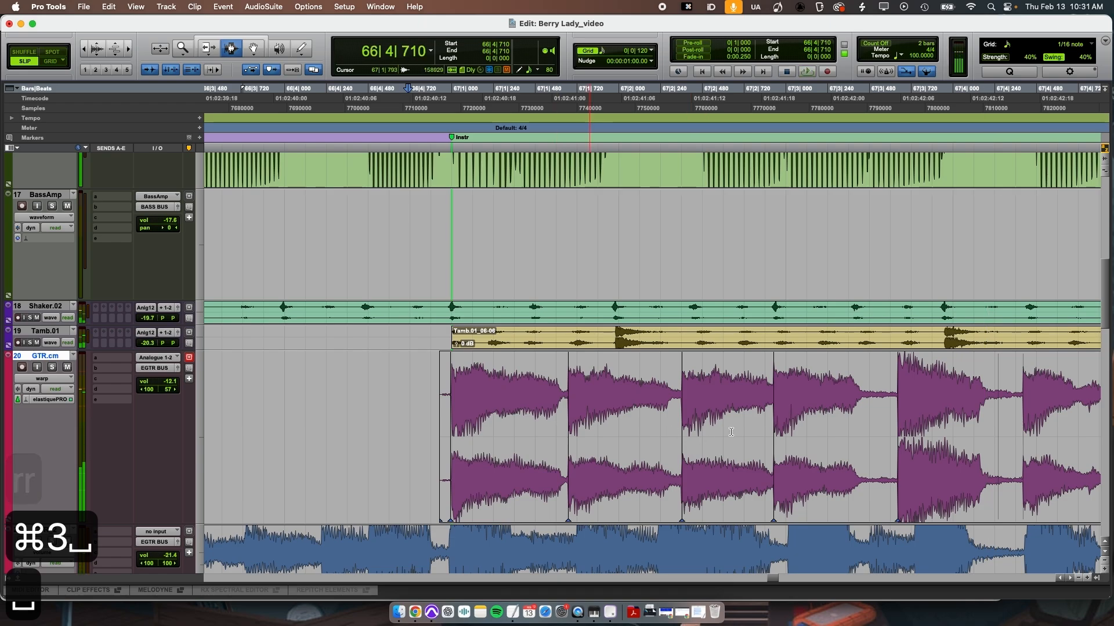
Drag the second guitar note's warp marker slightly later within beat 1 of bar 67
left_click(582, 427)
key("super+4")
key("t")
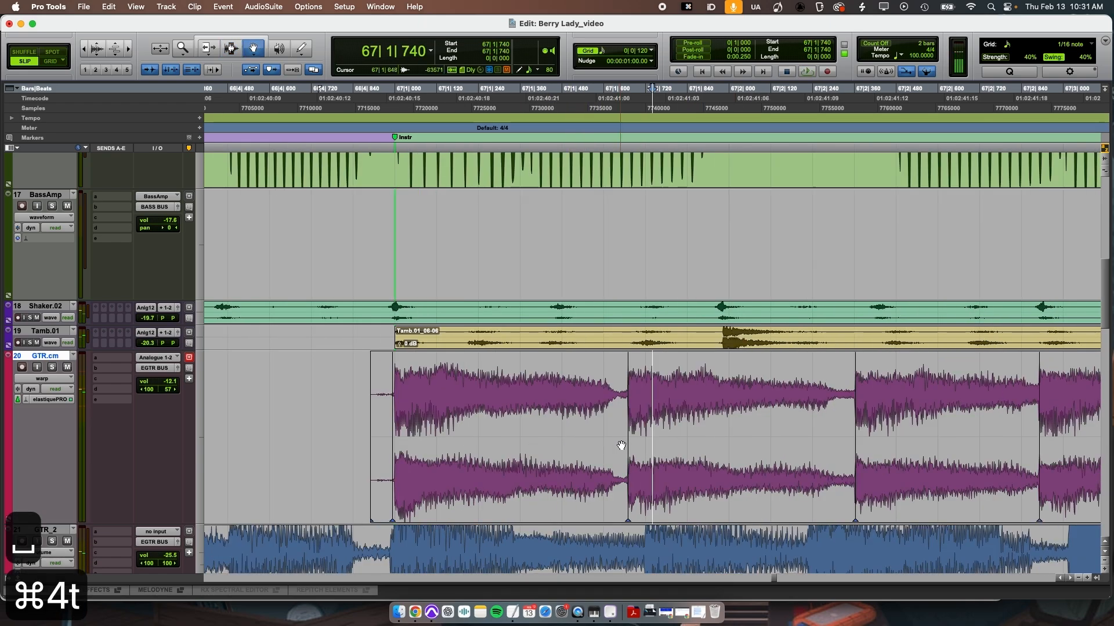
key("t")
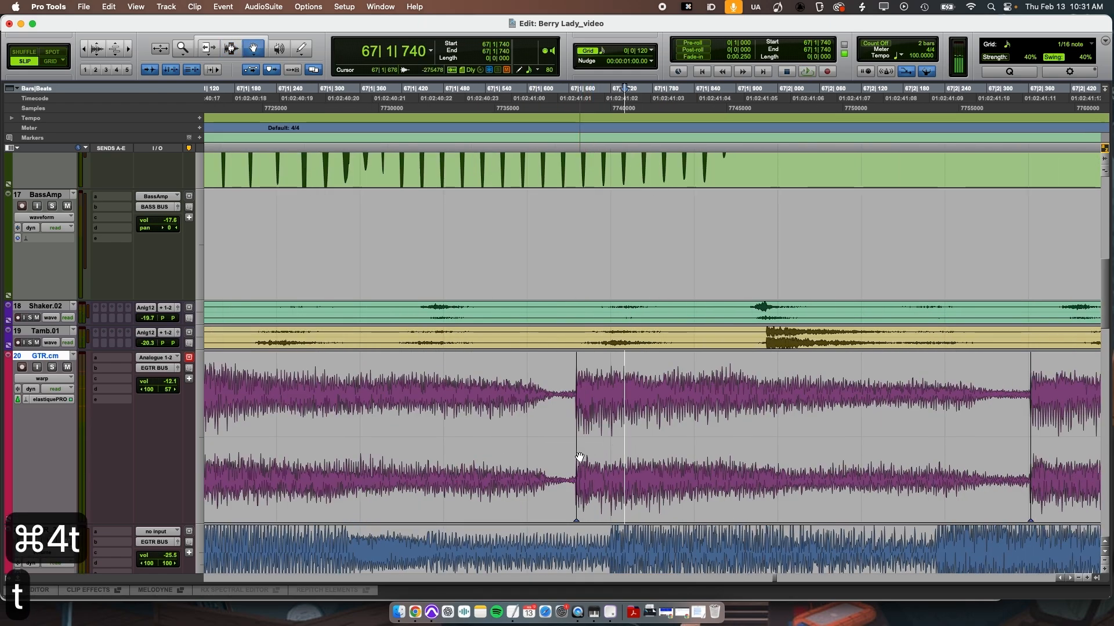
left_click_drag(577, 454, 597, 454)
Audition the adjusted second note by playing from 67|1|768 and again from 66|4|520
scroll(598, 446, "right", 10)
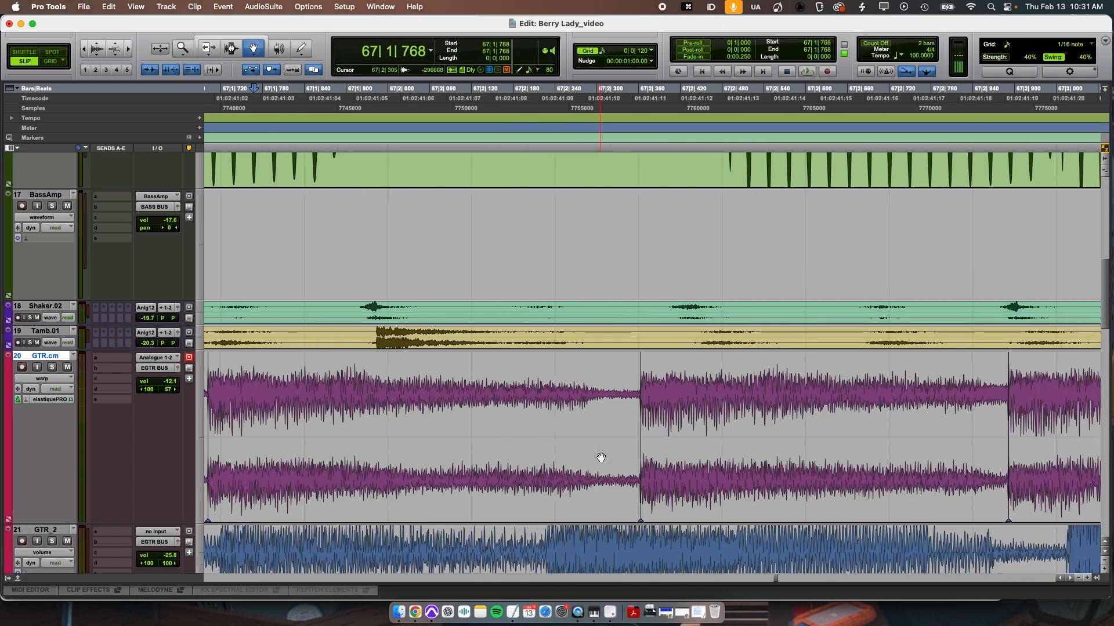
key("space")
key("r")
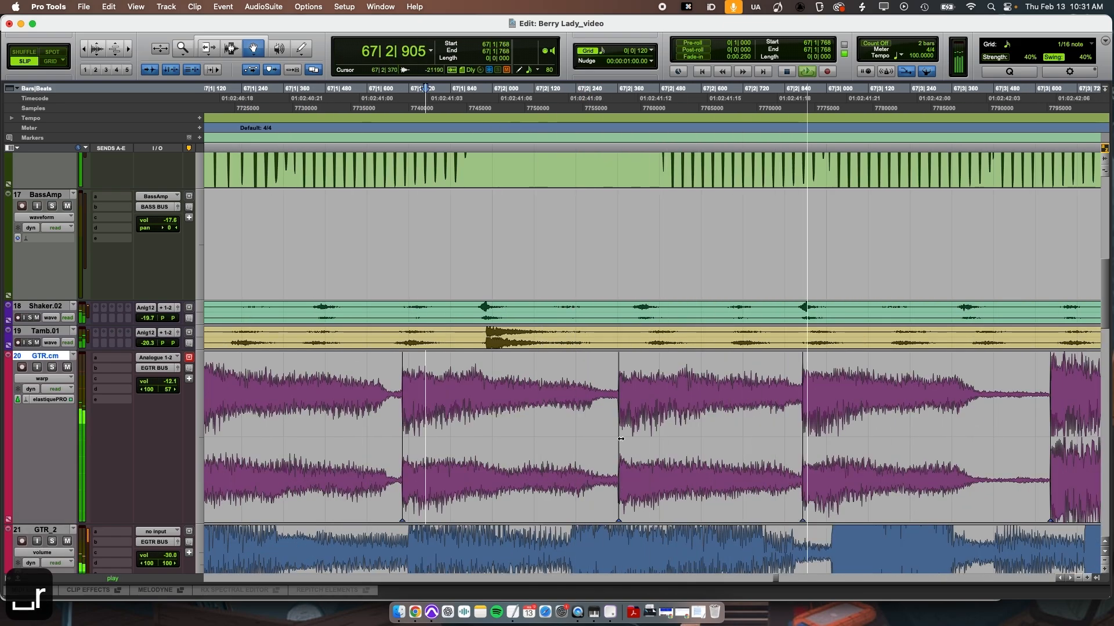
key("r")
key("space")
key("super+3")
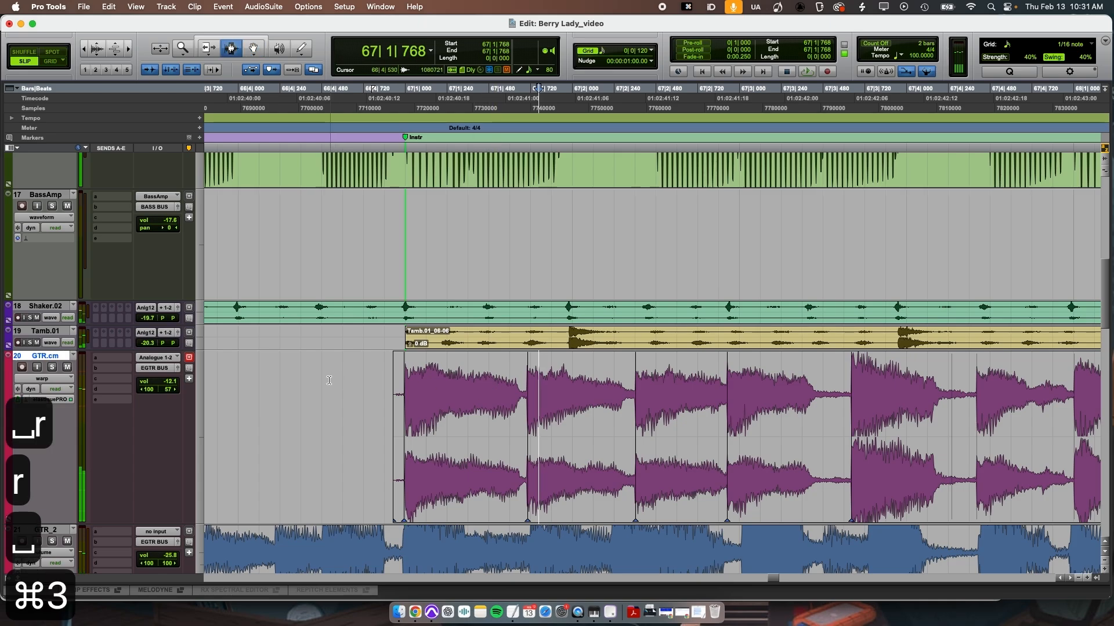
key("space")
key("super+4")
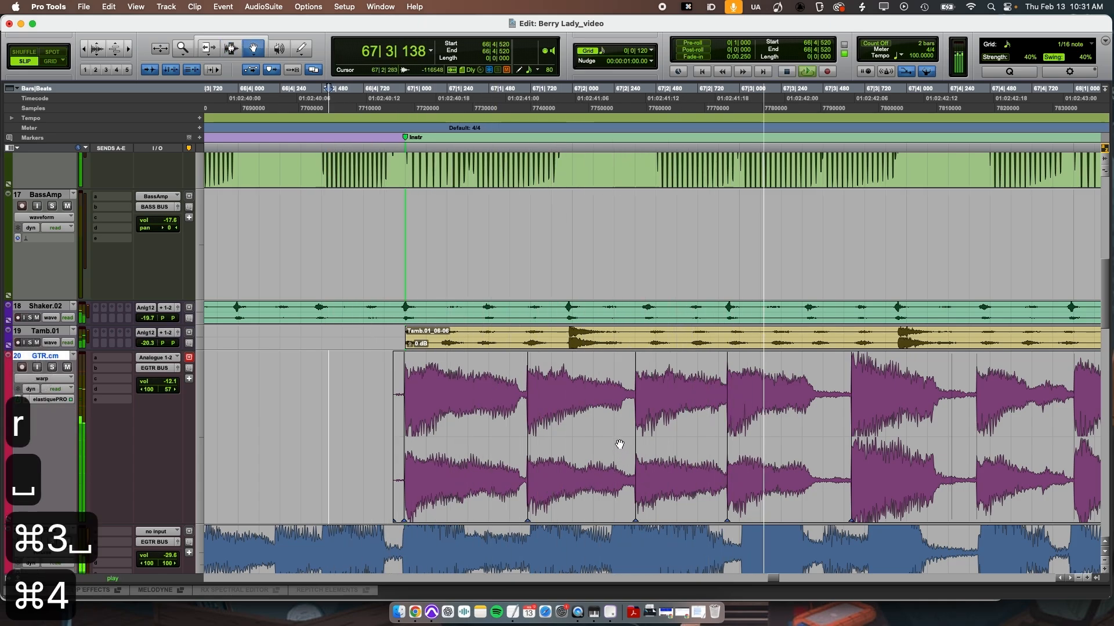
key("space")
Drag the third guitar note's warp marker slightly later within beat 2 of bar 67
key("super+3")
left_click(636, 431)
key("t")
key("t")
key("t")
key("super+4")
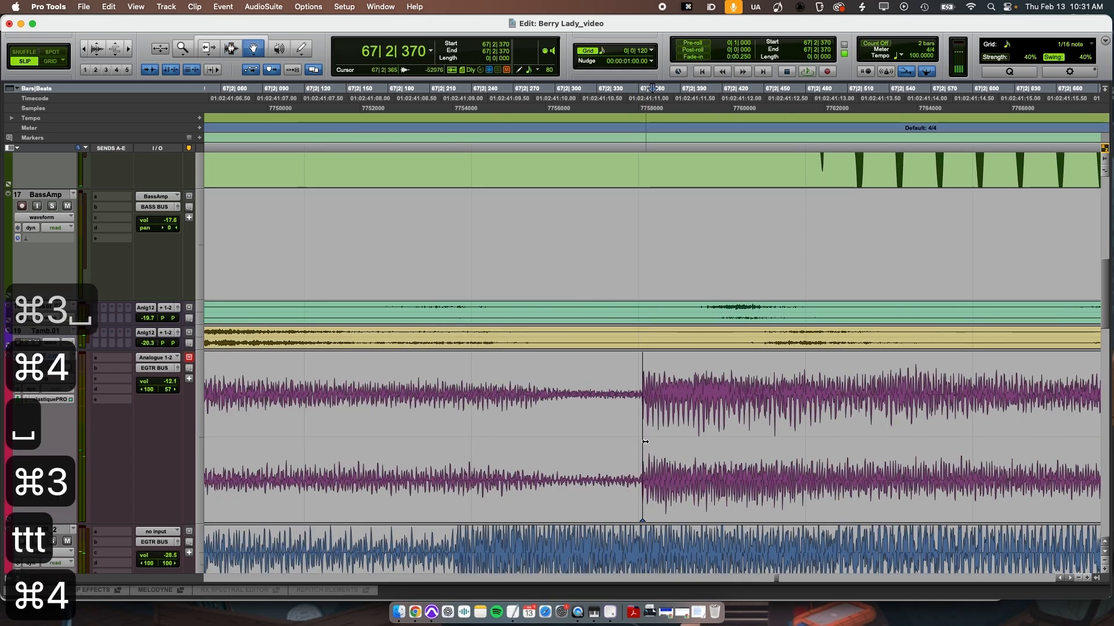
left_click_drag(642, 439, 655, 441)
key("r")
key("r")
key("r")
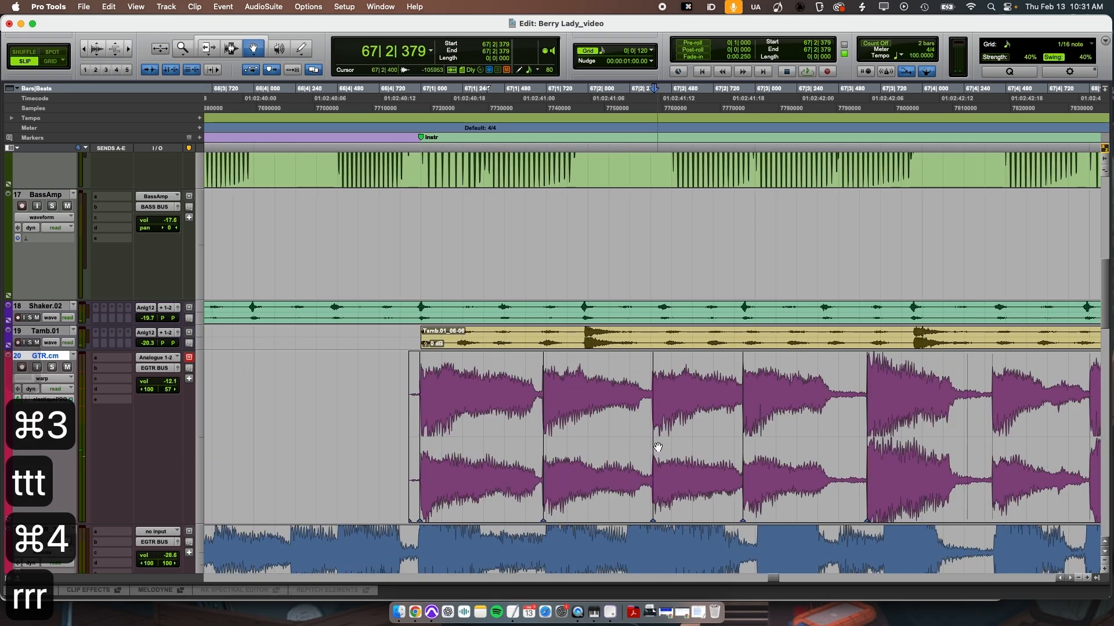
Play from 66|4|667 to check the adjusted third guitar note
key("super+3")
left_click(370, 394)
key("space")
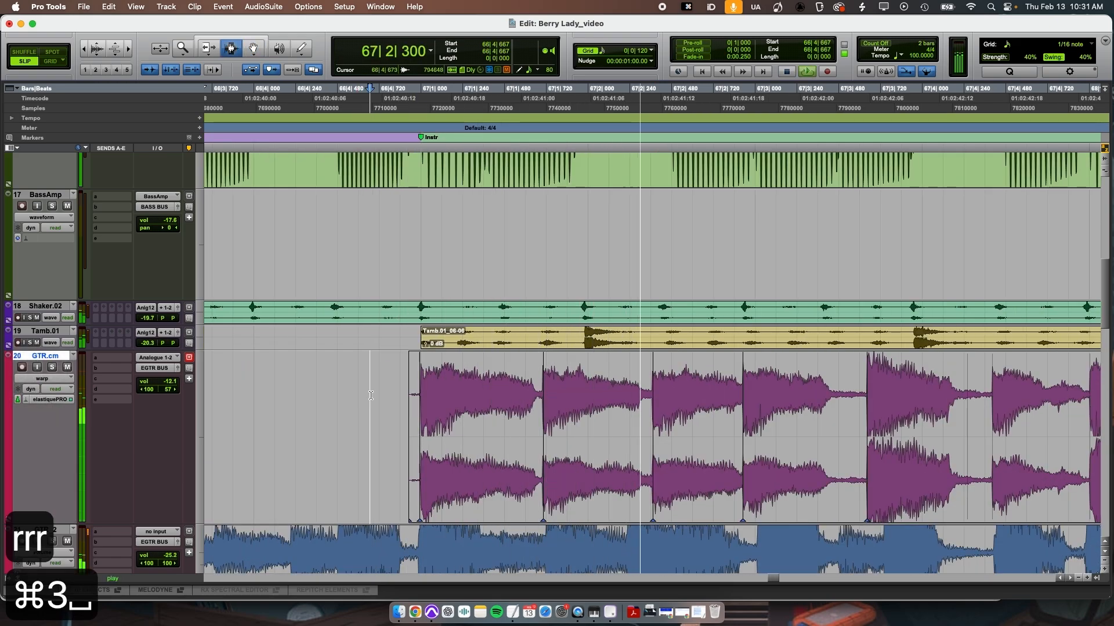
key("space")
Move the third guitar note in beat 2 of bar 67 a touch further later using its warp marker
left_click(655, 423)
key("t")
key("t")
key("t")
key("super+4")
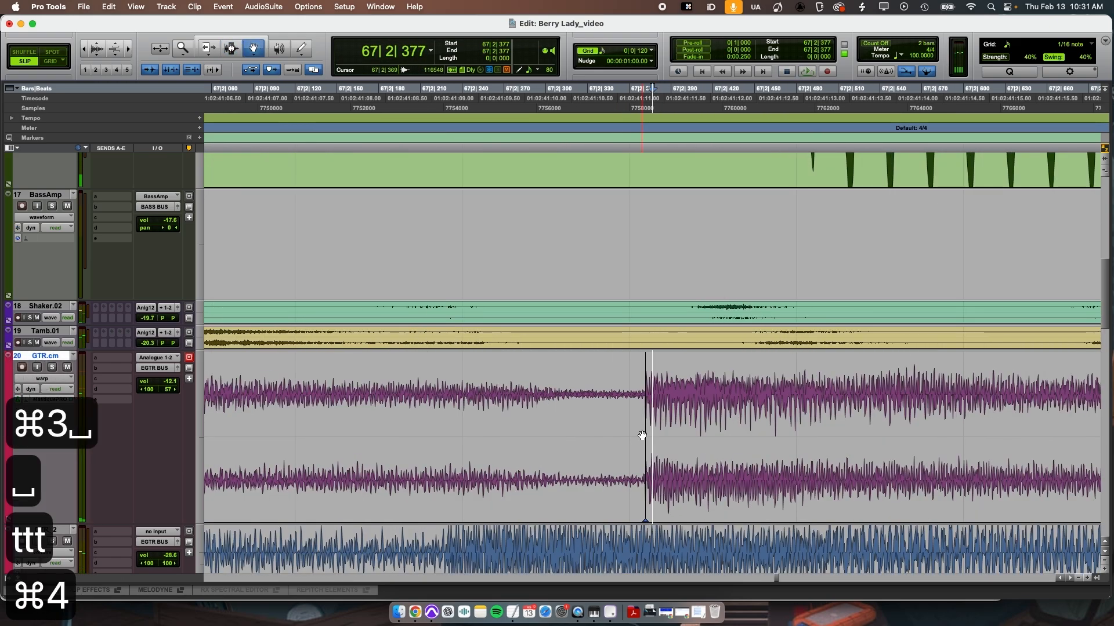
key("r")
key("r")
key("r")
Play from 67|1|080 into bar 68 to check the timing of the following guitar notes
key("super+3")
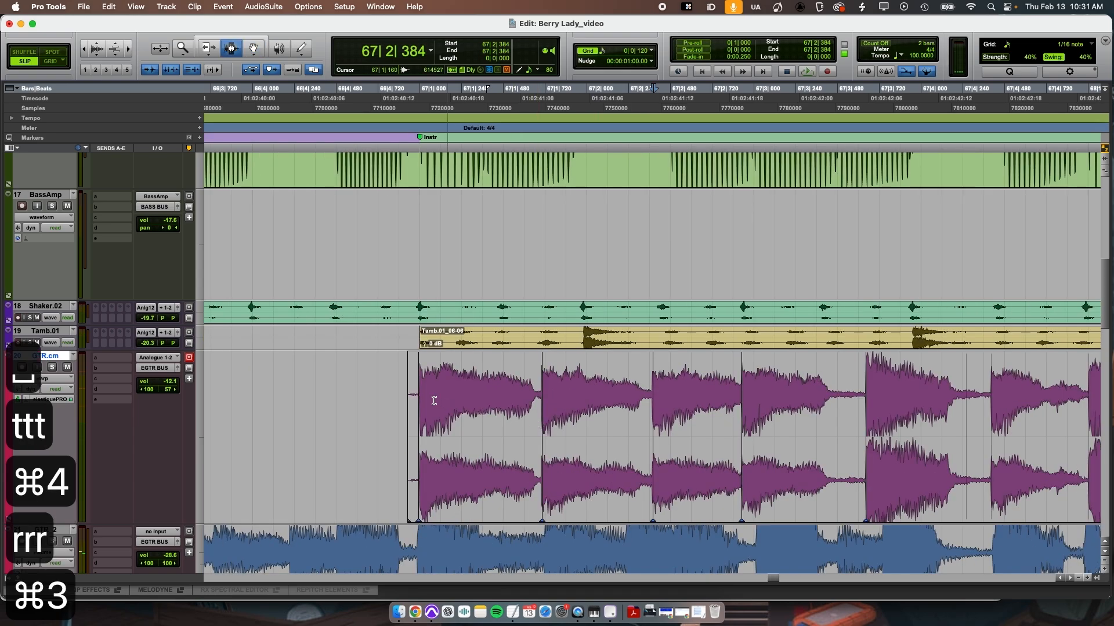
left_click(432, 399)
key("space")
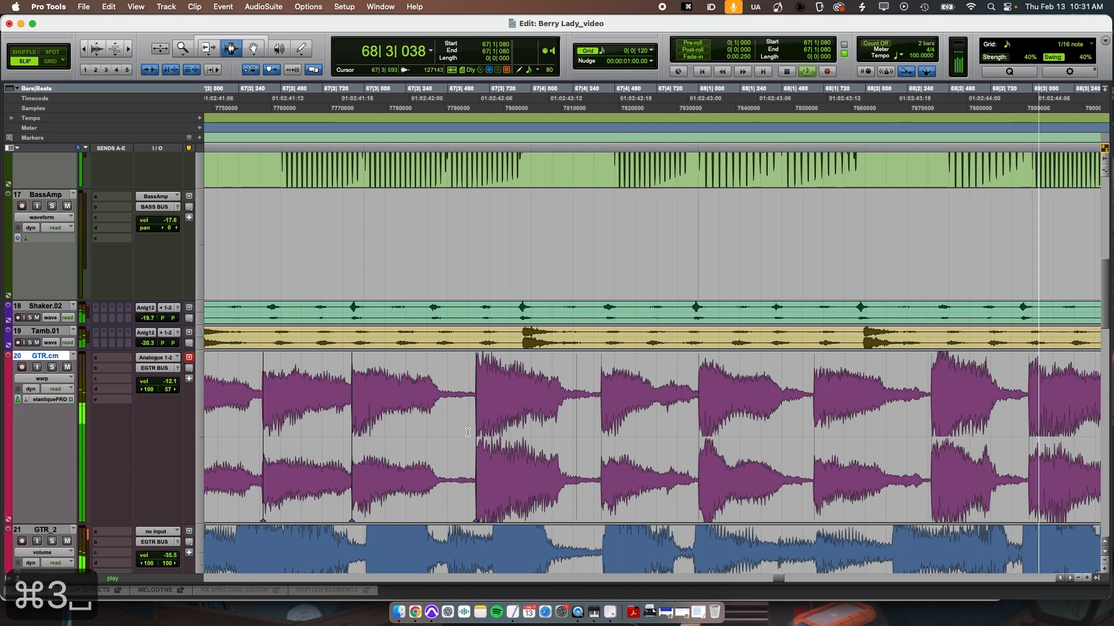
key("space")
Place warp markers on the guitar note in beat 2 of bar 68 and its neighbouring notes, and drag that note slightly earlier
left_click(887, 397)
key("t")
key("t")
key("t")
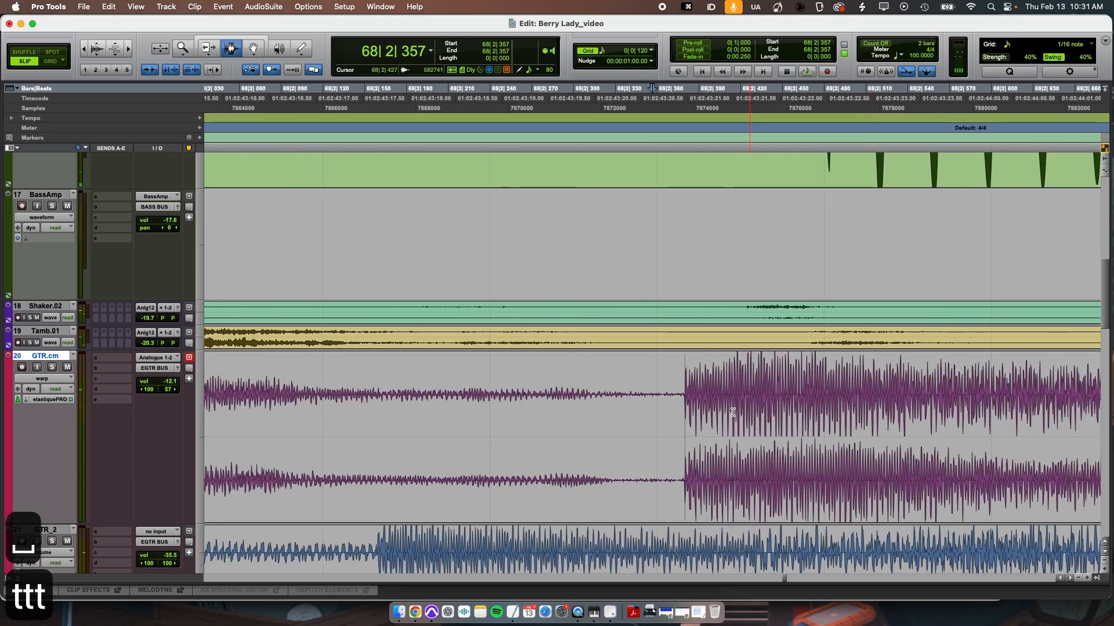
key("super+4")
key("r")
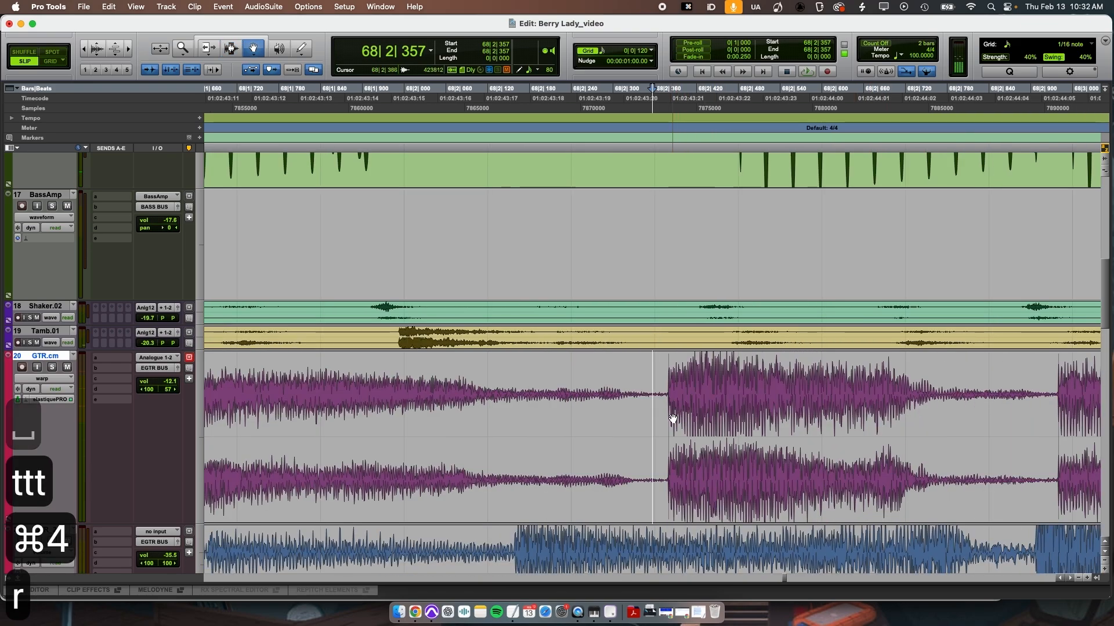
key("r")
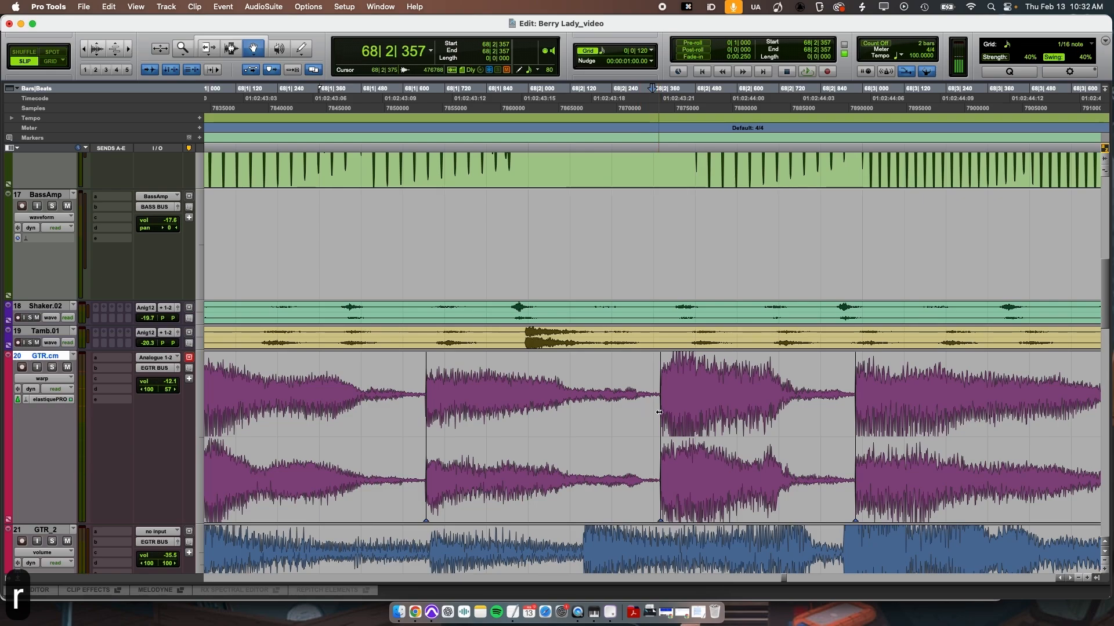
key("t")
left_click_drag(667, 422, 653, 422)
key("r")
key("r")
key("r")
Play from 67|3|847 to check the adjusted note in beat 2 of bar 68
key("super+3")
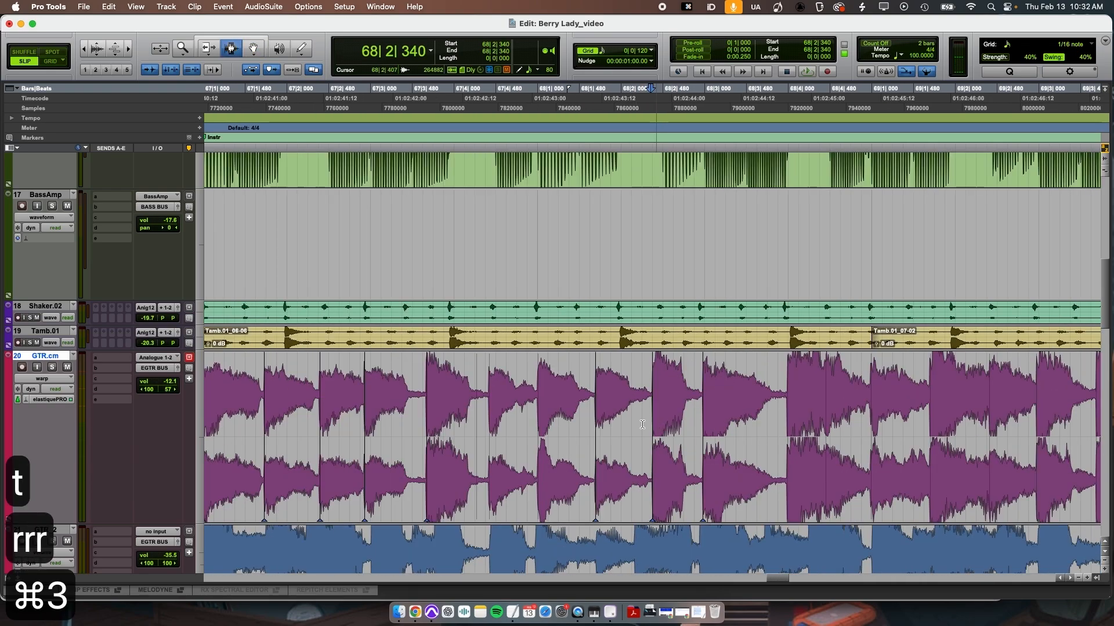
left_click(444, 394)
key("space")
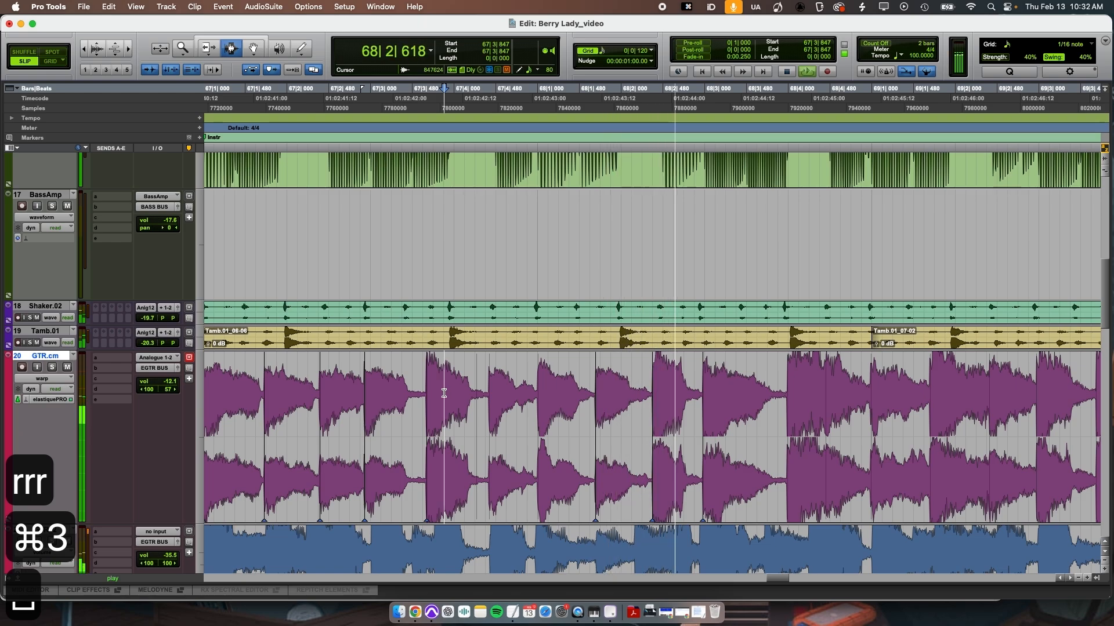
key("space")
Play from 66|3|947 and replay it to judge the timing of the opening guitar notes in bar 67
key("r")
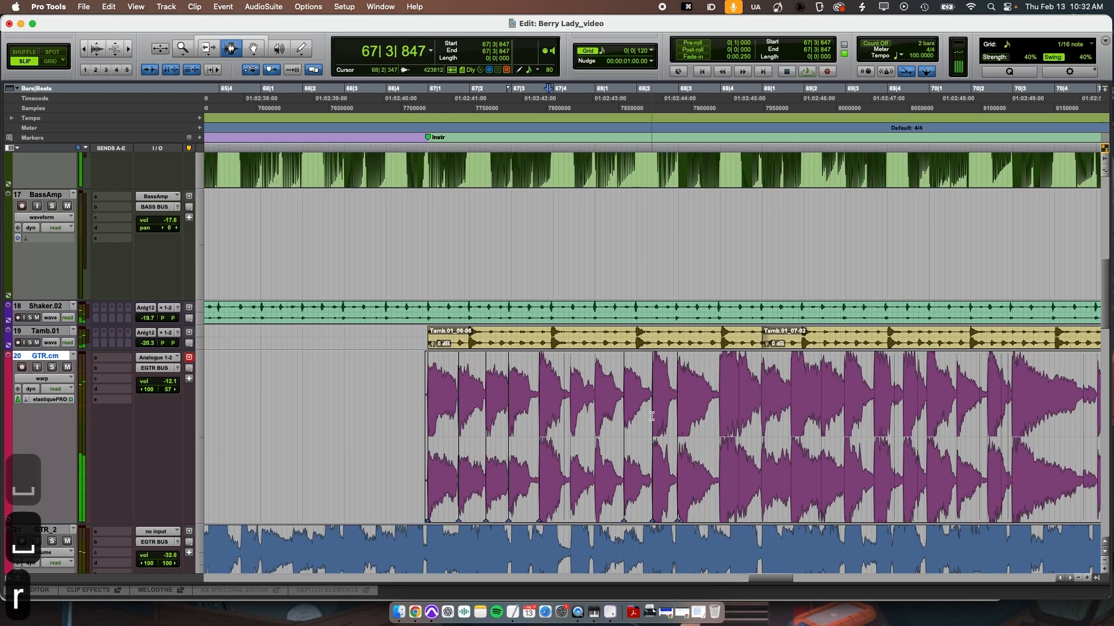
left_click(378, 389)
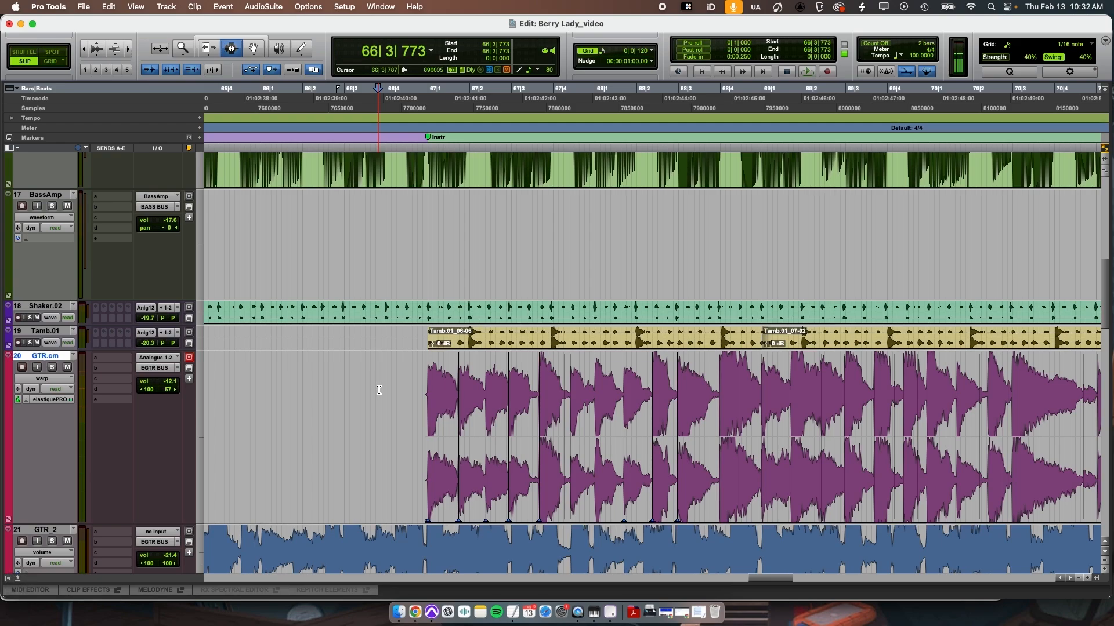
scroll(348, 400, "right", 2)
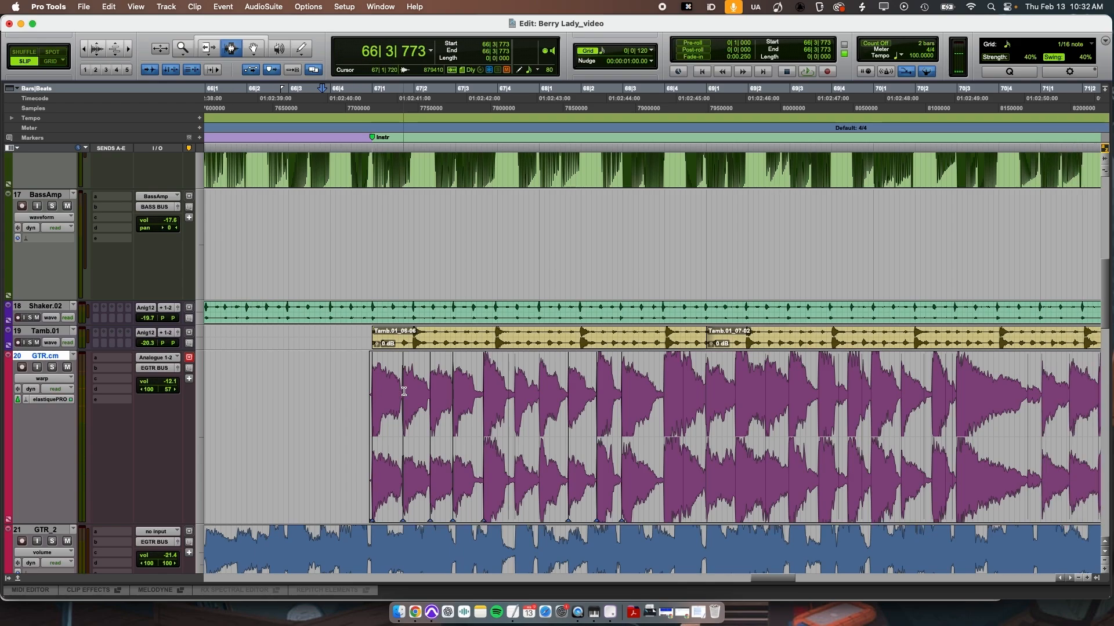
left_click(323, 409)
left_click(330, 411)
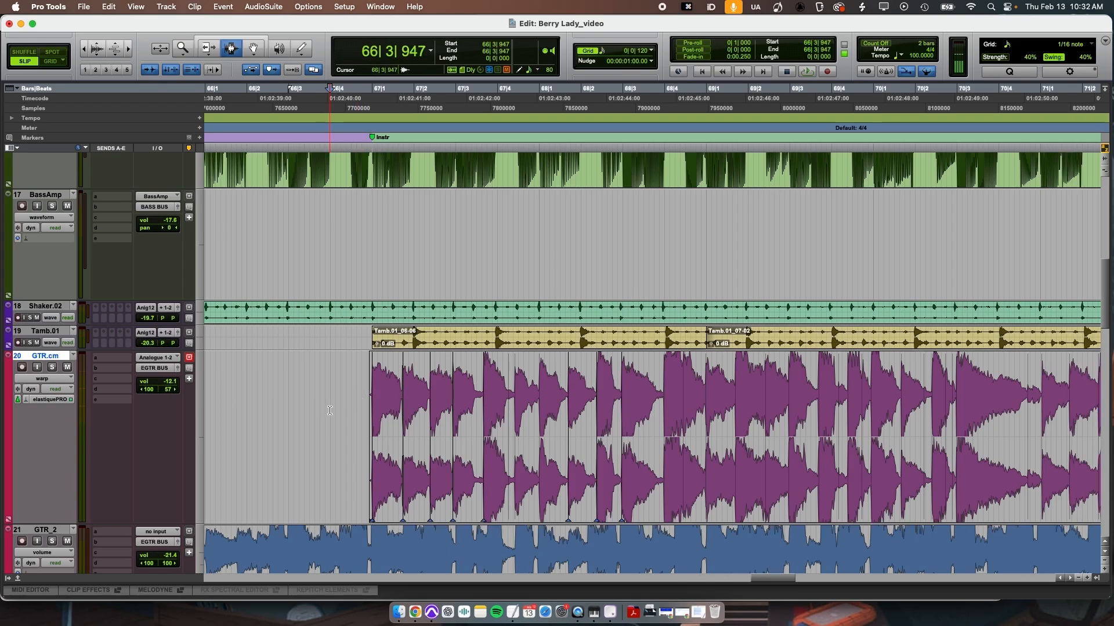
key("space")
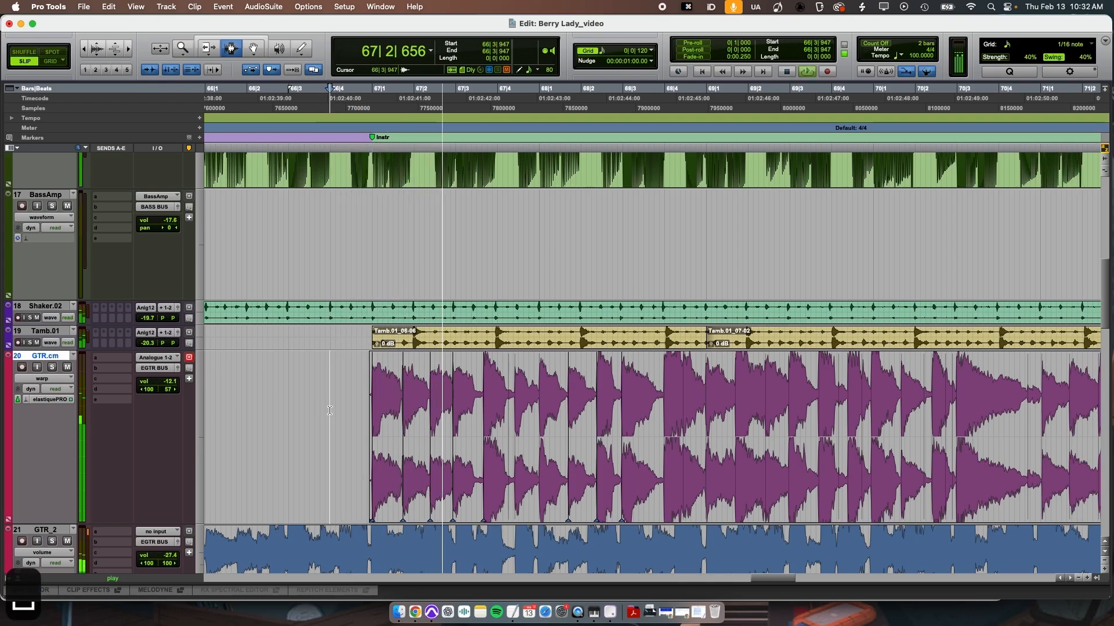
key("space")
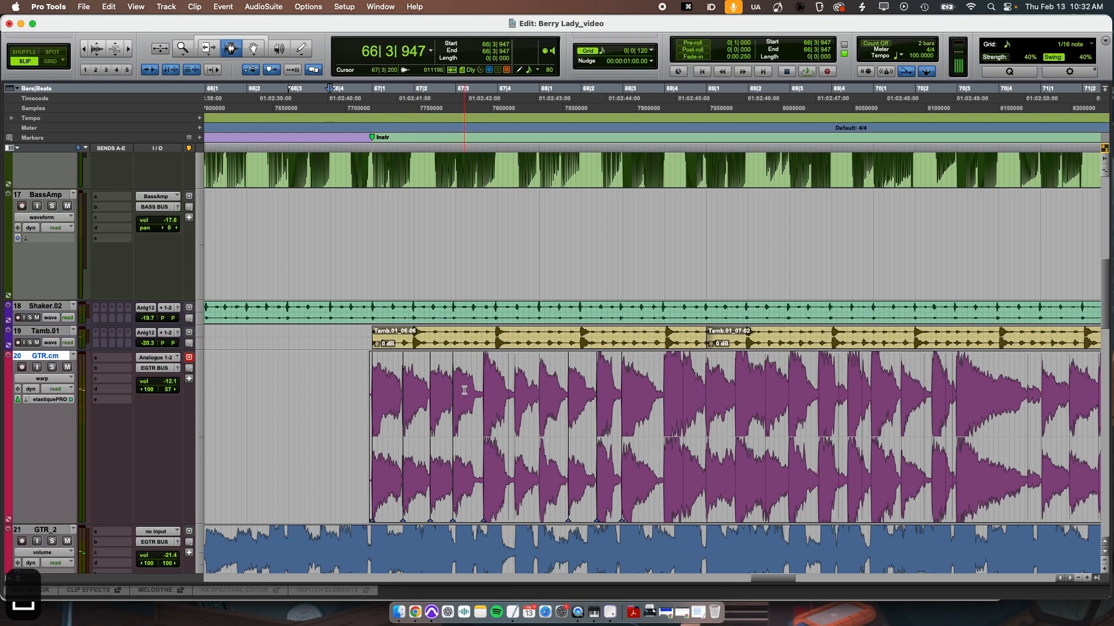
key("space")
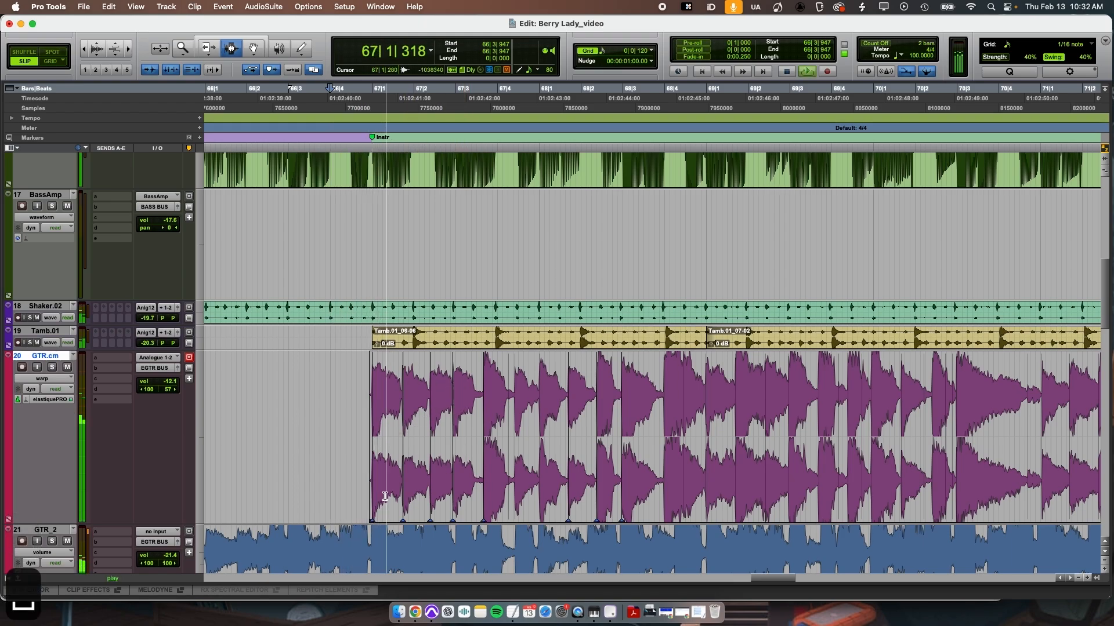
key("space")
Drag the warp marker of the fourth guitar note, just before beat 3 of bar 67, later to about 67|2|922
left_click_drag(460, 398, 491, 398)
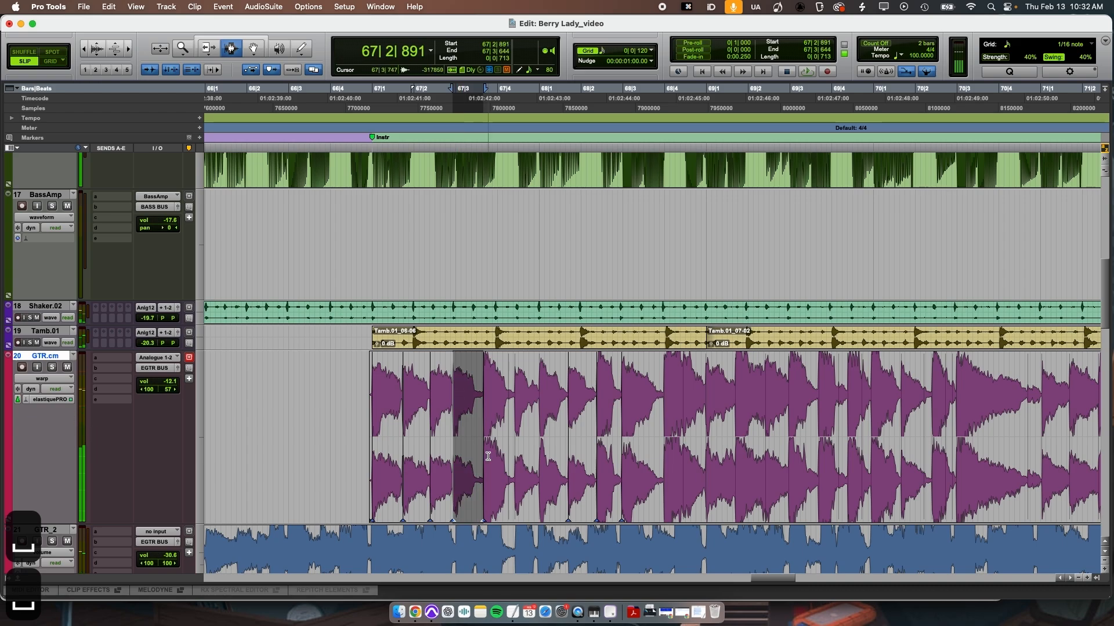
key("t")
key("t")
key("t")
key("t")
key("super+4")
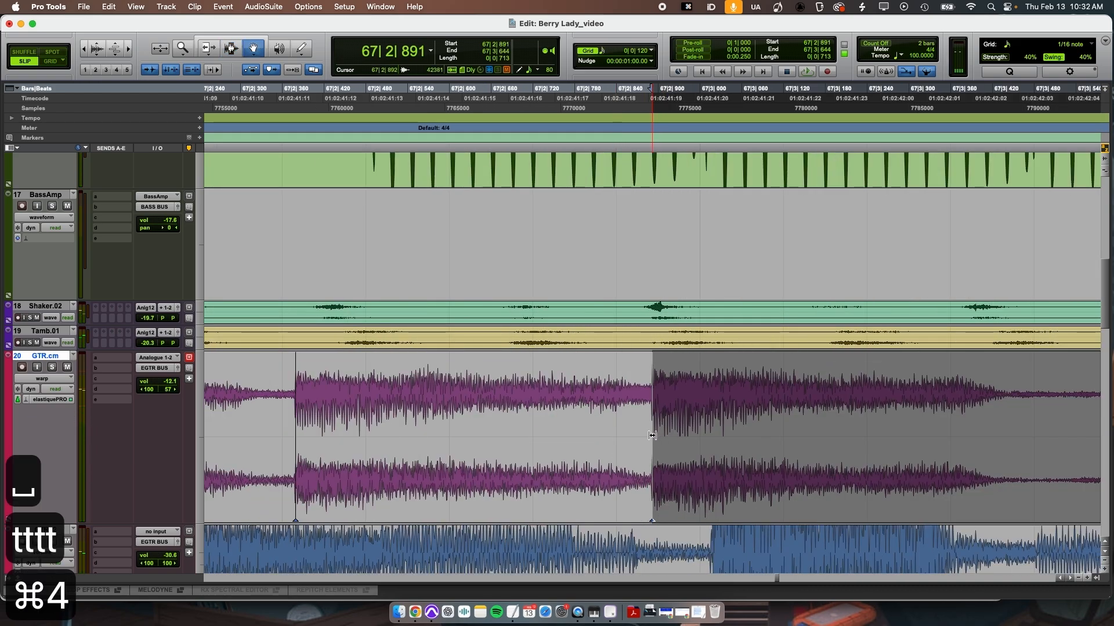
left_click_drag(652, 435, 671, 435)
key("r")
key("r")
key("r")
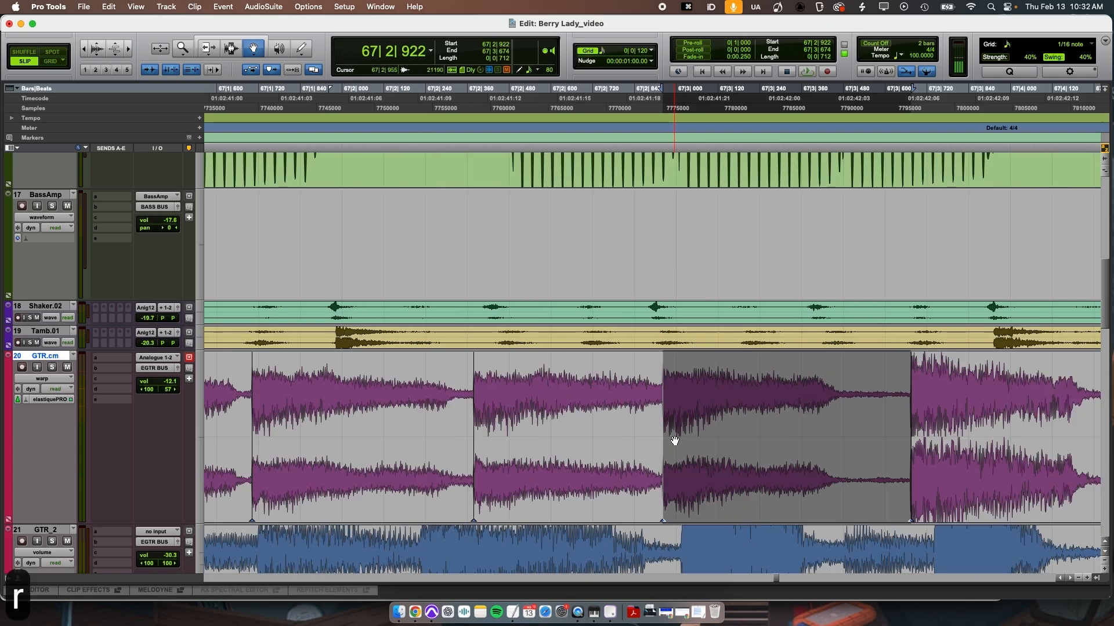
Play from 66|4|567 into bar 68 to check the adjusted fourth guitar note in context
key("super+3")
left_click(456, 377)
key("space")
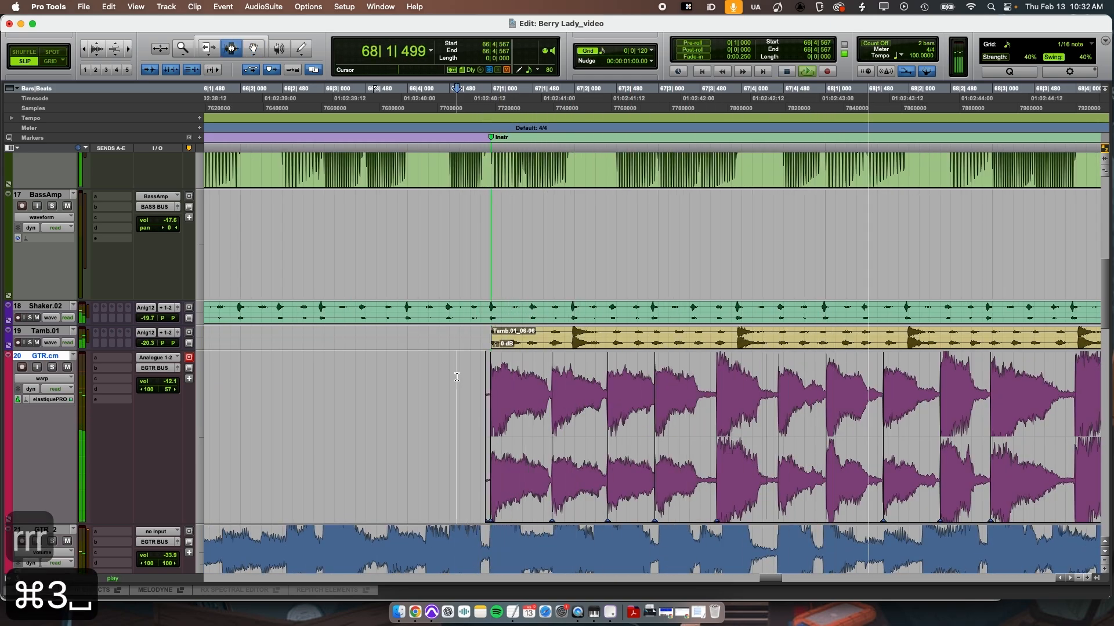
key("space")
Drag the warp marker of the guitar note in the second half of beat 1, bar 68, later to about 68|1|687
left_click(882, 392)
key("t")
key("t")
key("t")
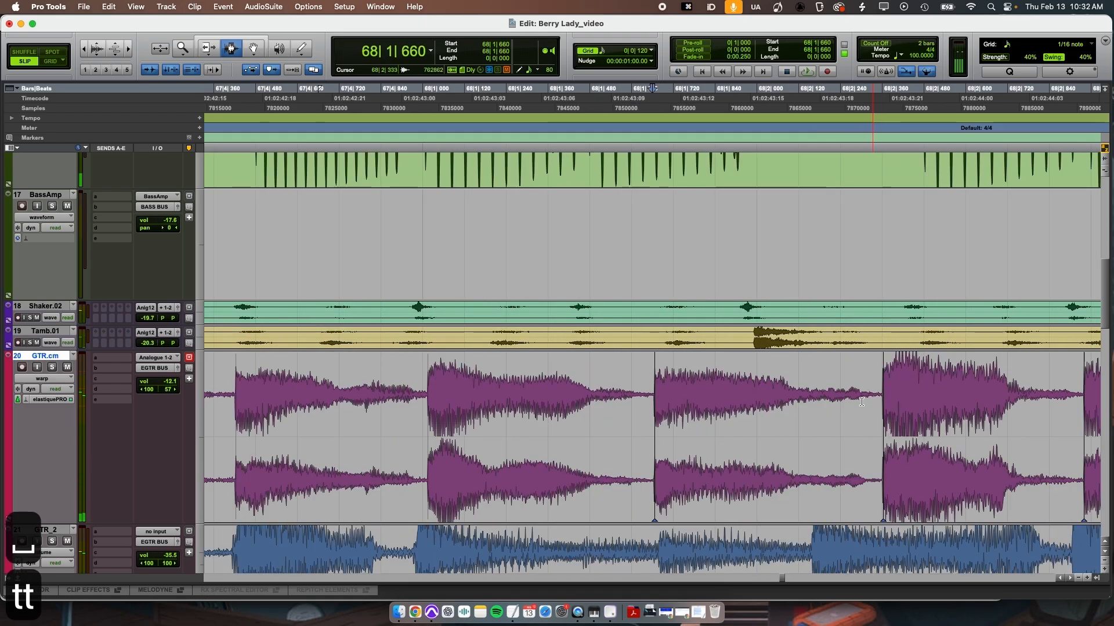
key("super+4")
left_click_drag(657, 417, 676, 421)
key("r")
key("r")
key("r")
Switch to Grid edit mode and play the guitar part from 66|4|000
key("super+3")
key("r")
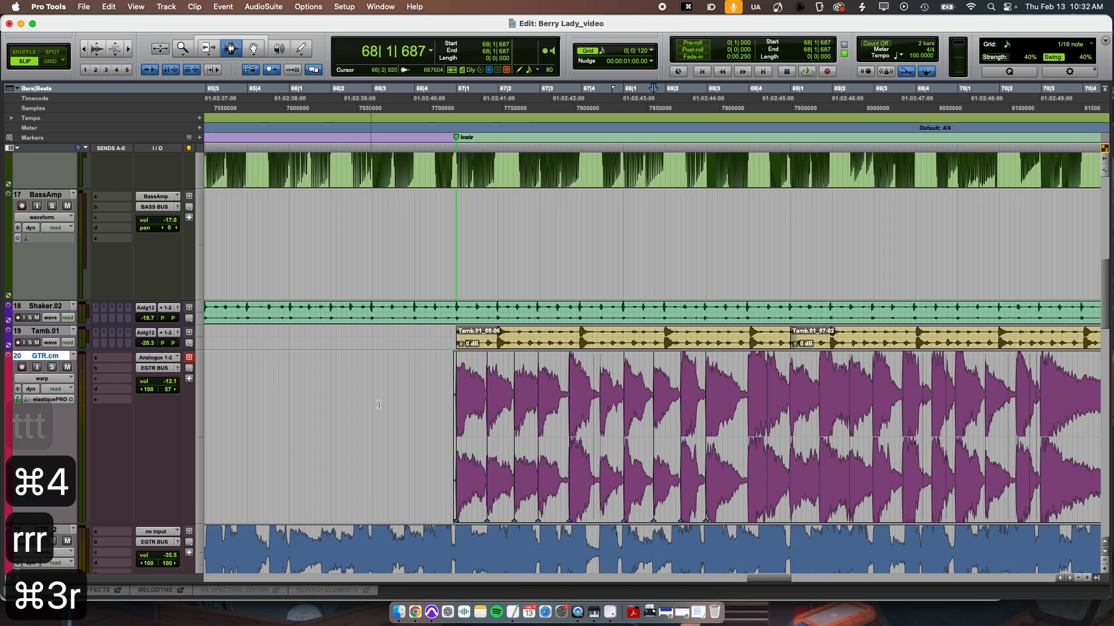
key("grave")
key("grave")
left_click(413, 399)
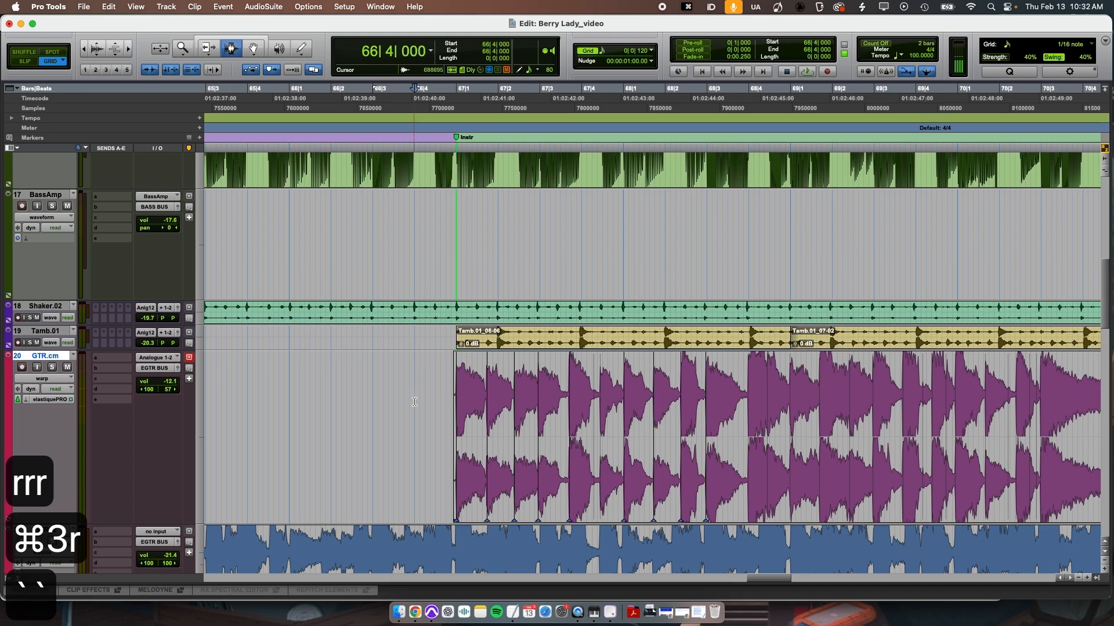
key("space")
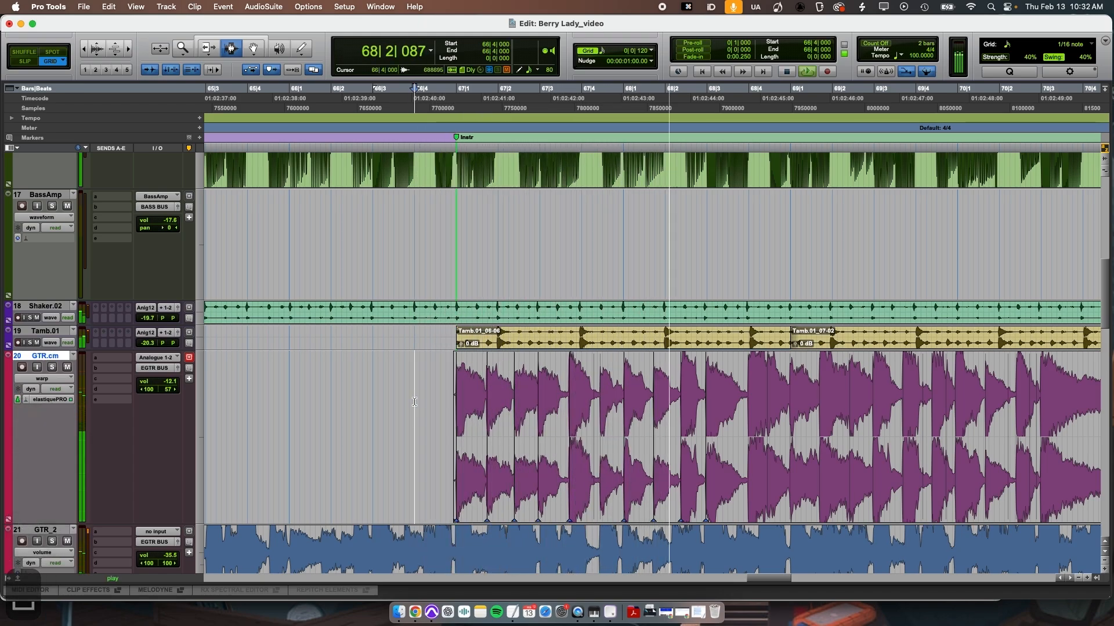
key("space")
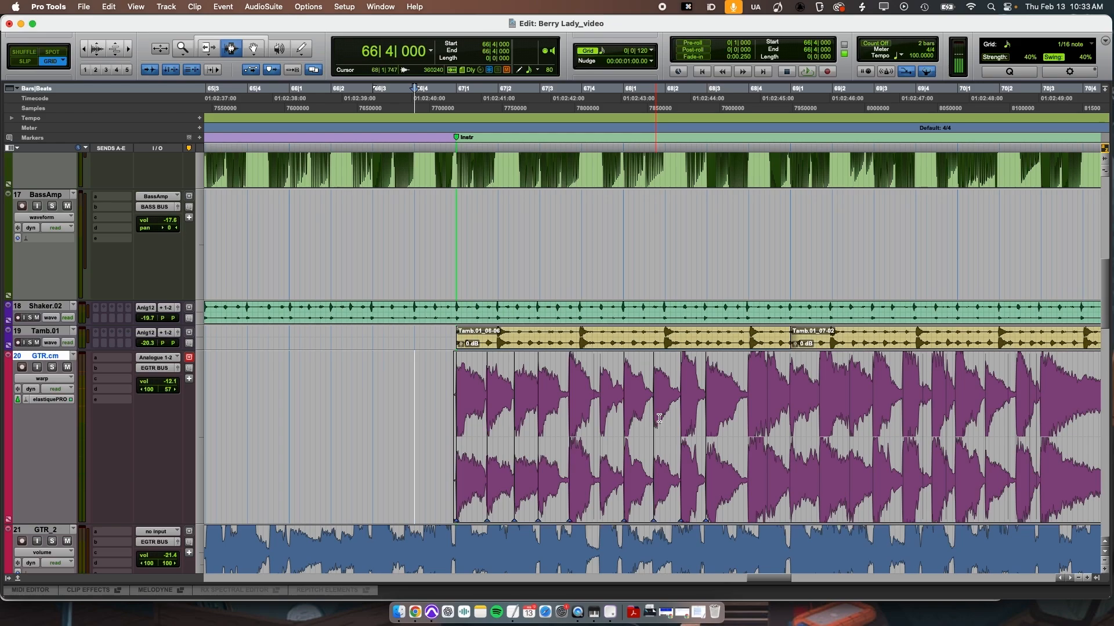
Nudge the guitar note in the second half of beat 1, bar 68, slightly later again with its warp marker
left_click(660, 418)
key("t")
key("t")
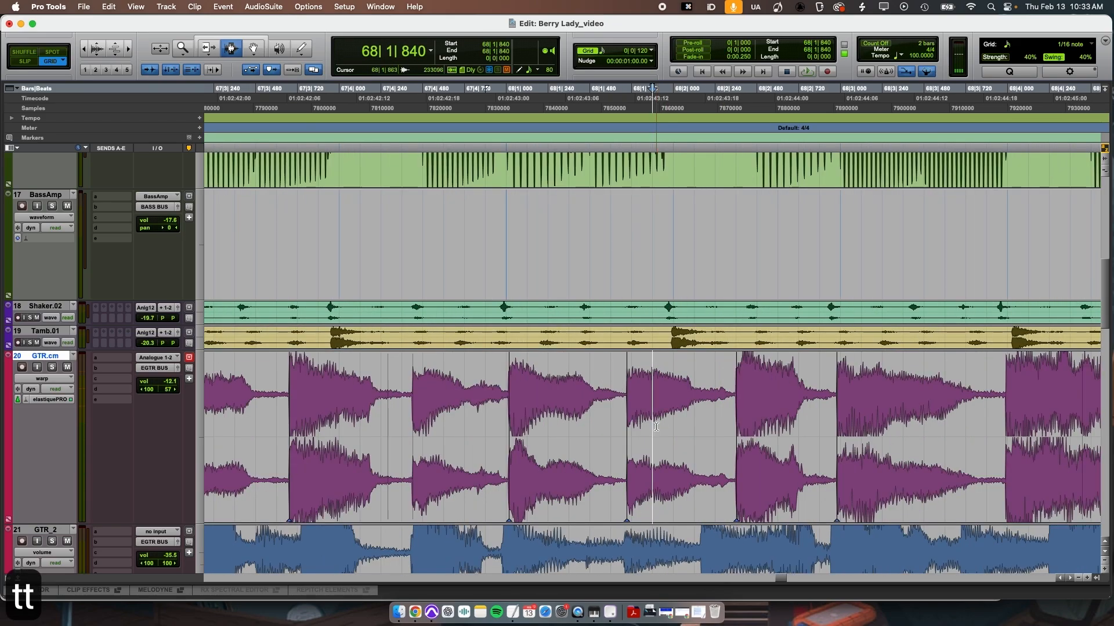
key("r")
key("t")
key("t")
key("super+4")
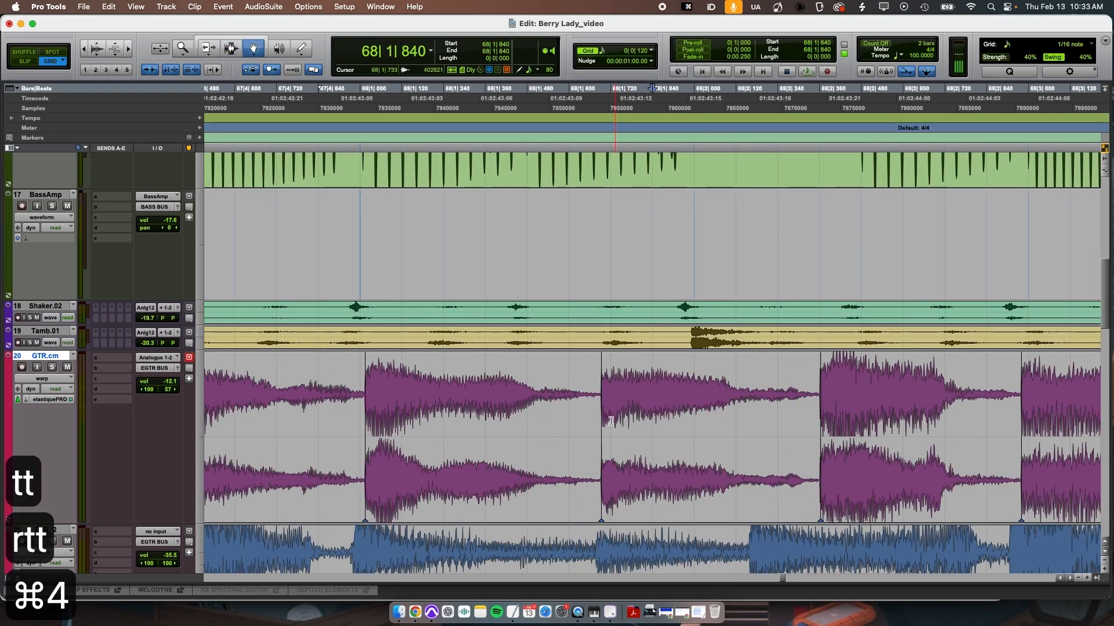
key("r")
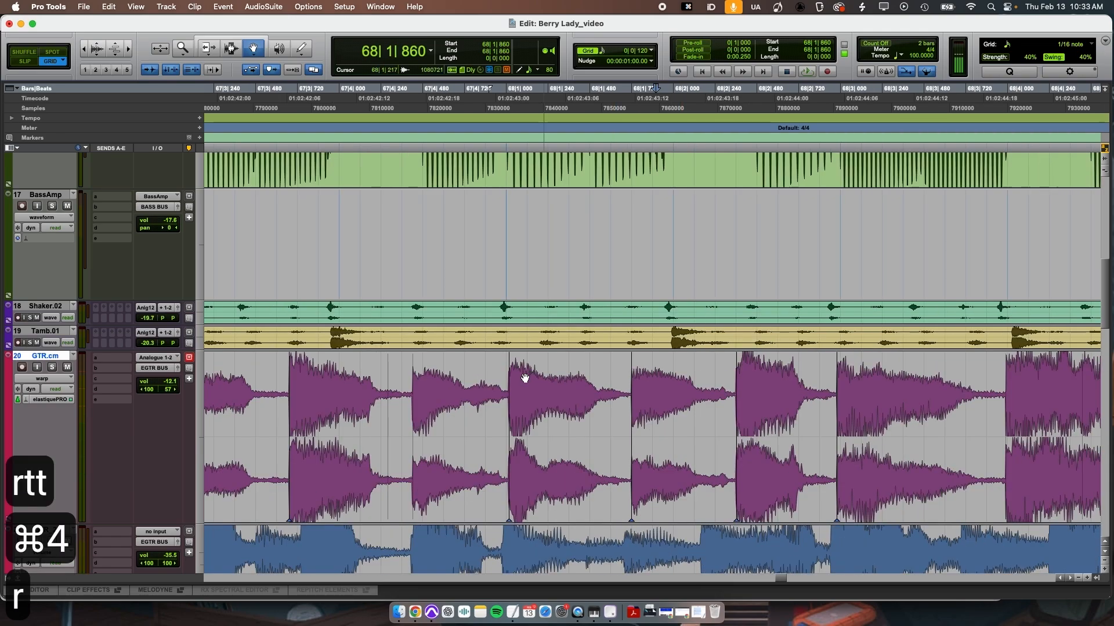
key("r")
Play from 67|2|120 into beat 3 of bar 68 to check the guitar timing
key("super+3")
left_click(340, 394)
key("space")
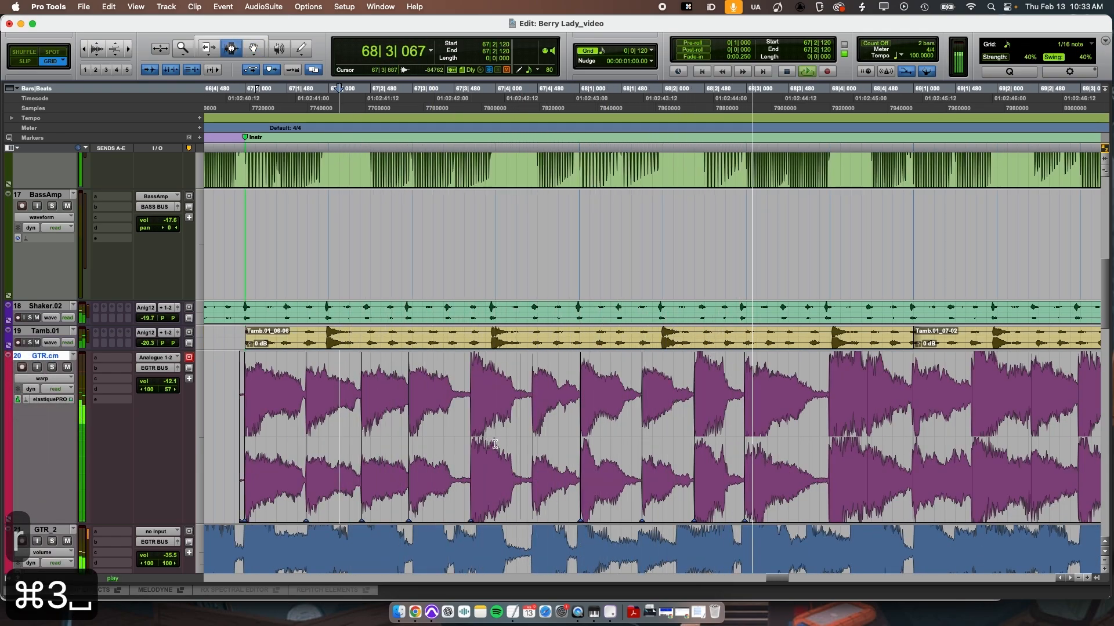
key("space")
Drag the warp marker of the guitar note in beat 2 of bar 68 later to about 68|2|371
left_click(707, 382)
key("t")
key("t")
key("t")
key("super+4")
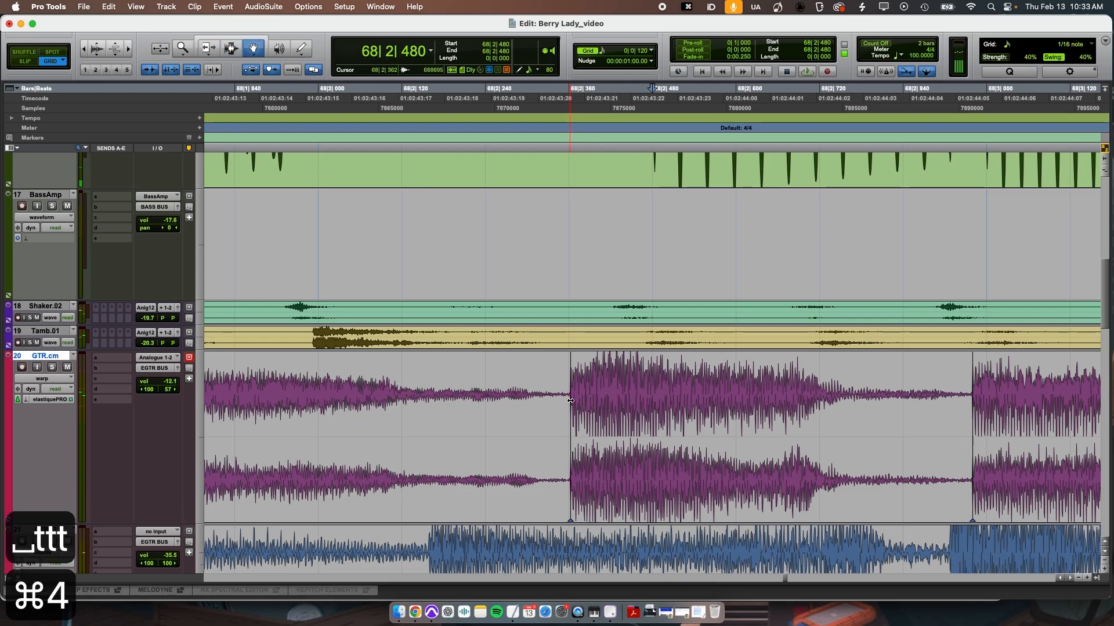
left_click_drag(571, 400, 575, 400)
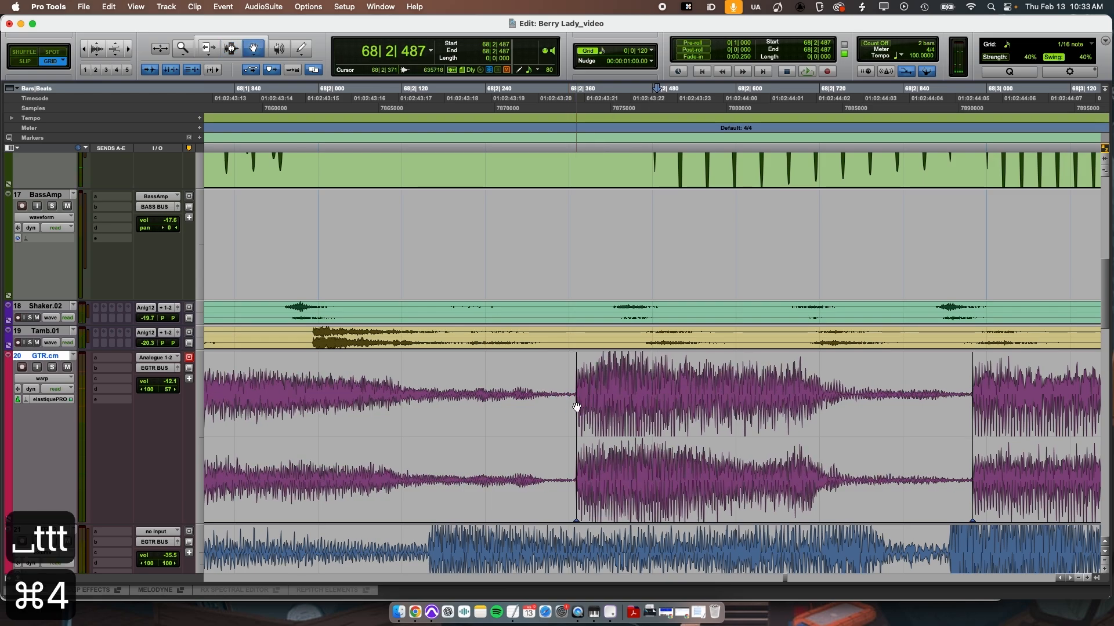
key("r")
key("r")
key("r")
Play from 67|3|720 to check the guitar note in beat 2 of bar 68
key("super+3")
left_click(423, 378)
key("space")
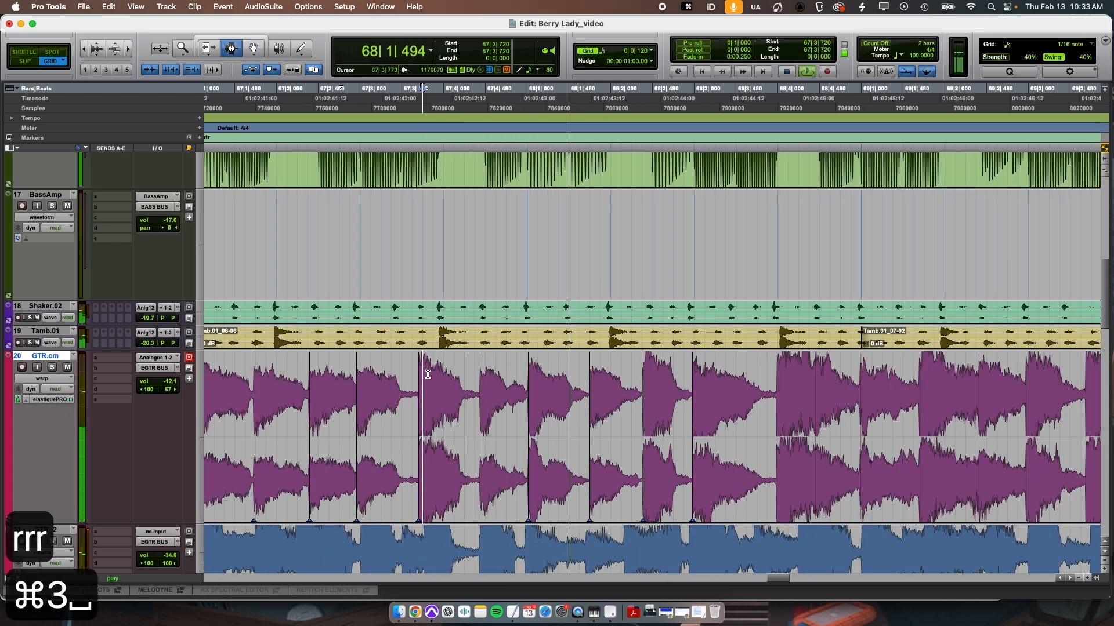
key("space")
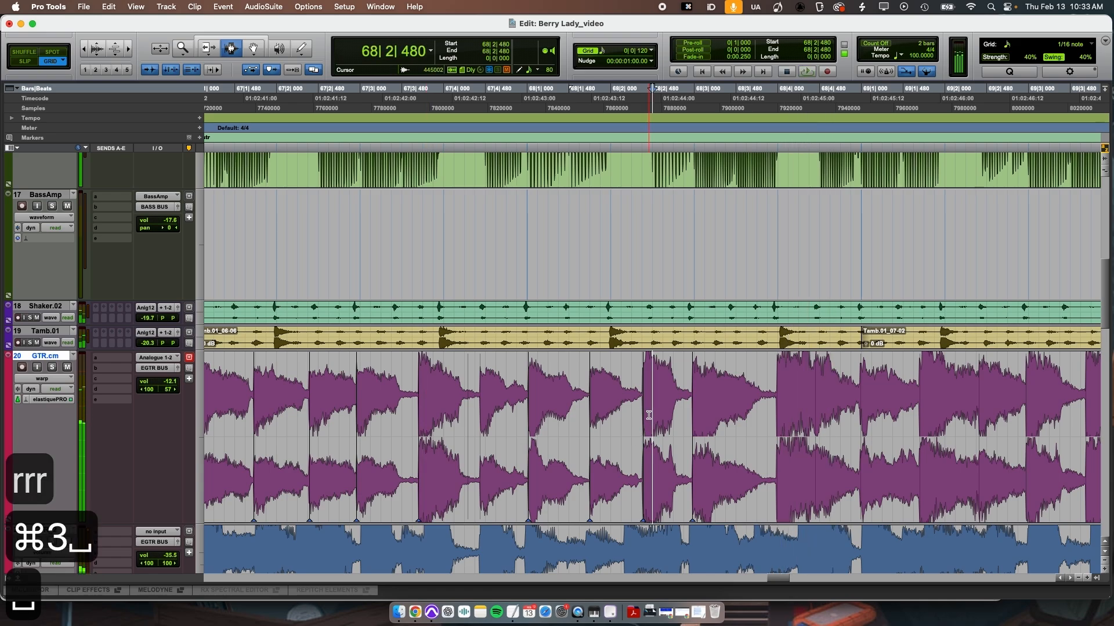
Move the guitar note in beat 2 of bar 68 slightly further later with its warp marker
key("t")
key("t")
key("t")
key("super+4")
left_click_drag(574, 429, 598, 434)
key("r")
key("r")
Play from 67|4|480 to check the timing of the guitar notes entering bar 68
key("super+3")
left_click(318, 400)
key("space")
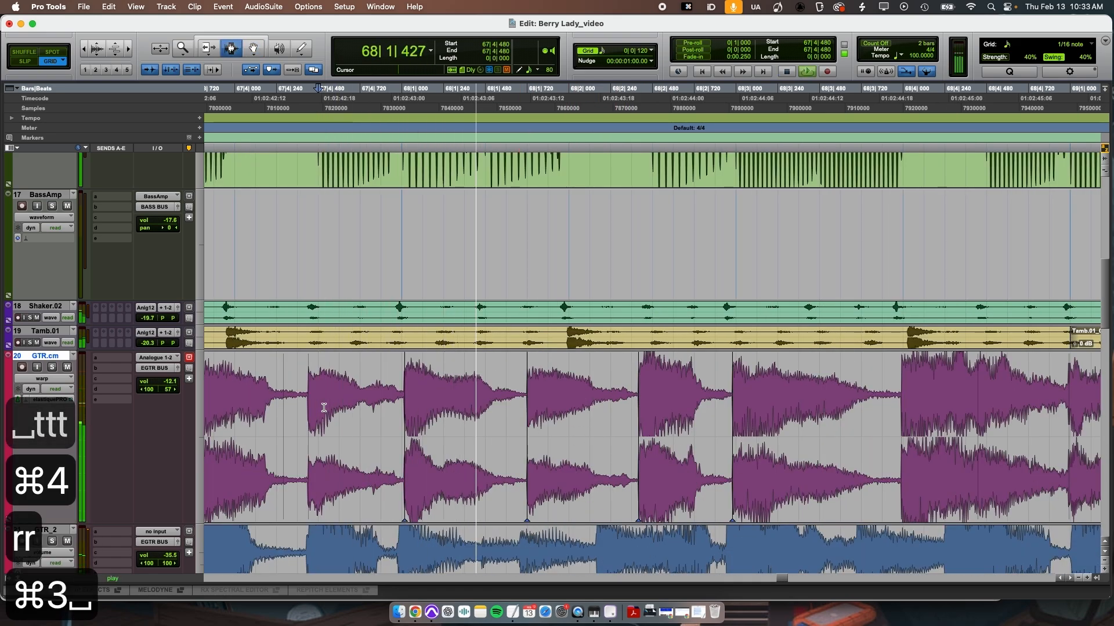
key("space")
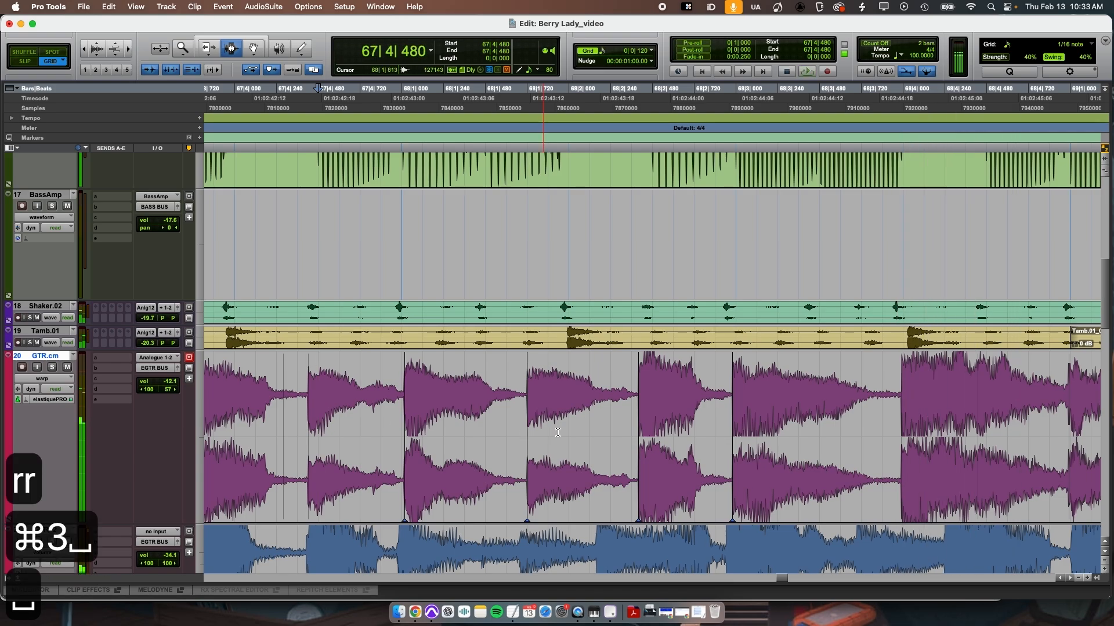
key("r")
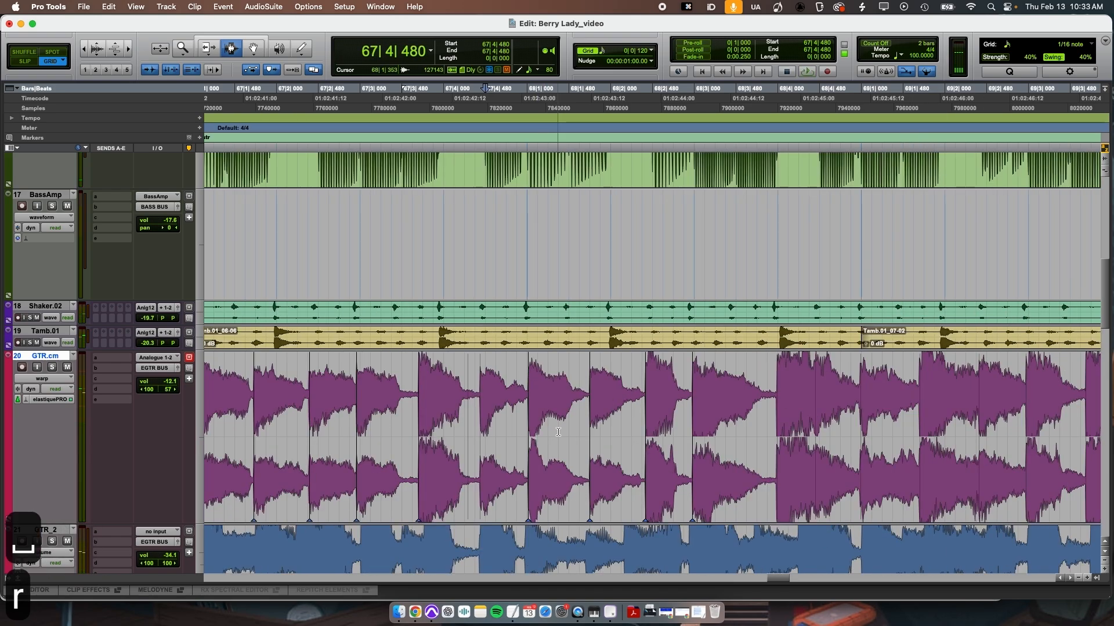
key("r")
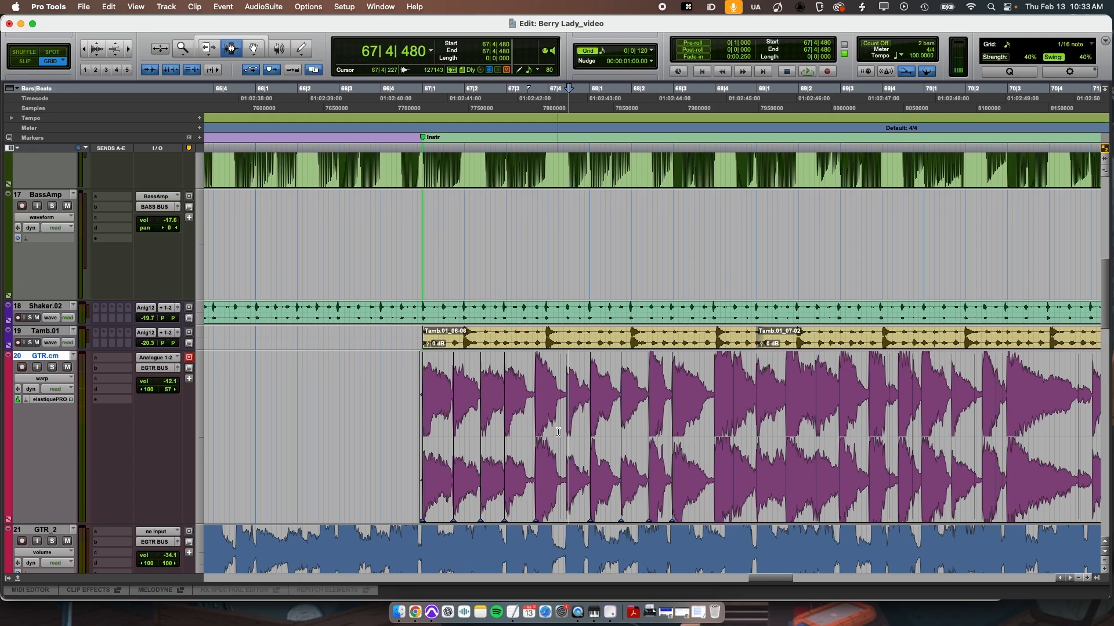
scroll(558, 432, "right", 3)
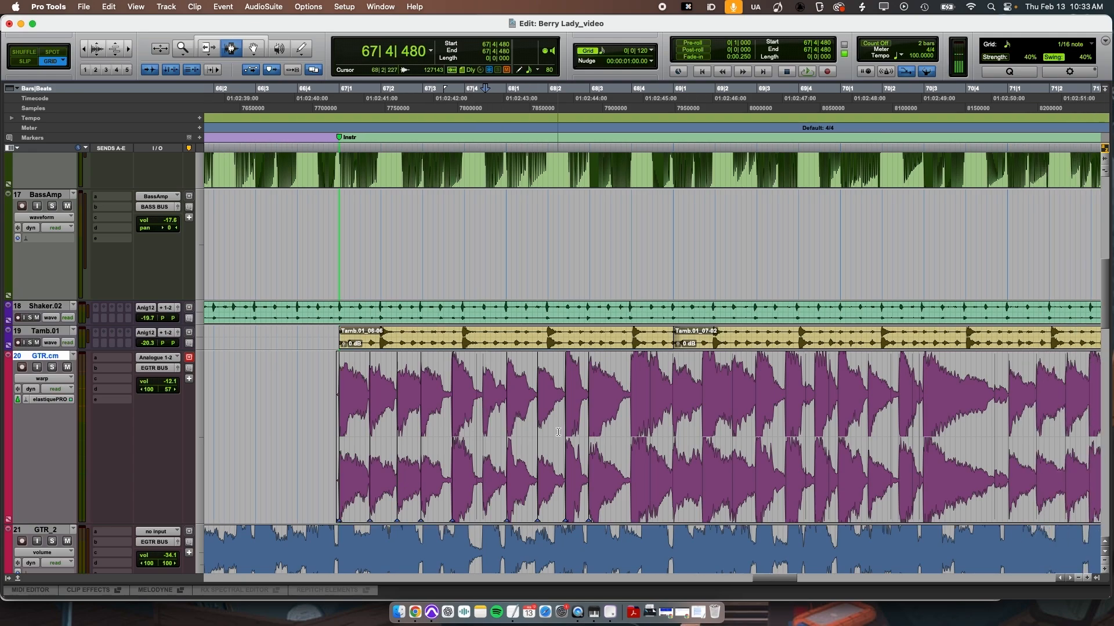